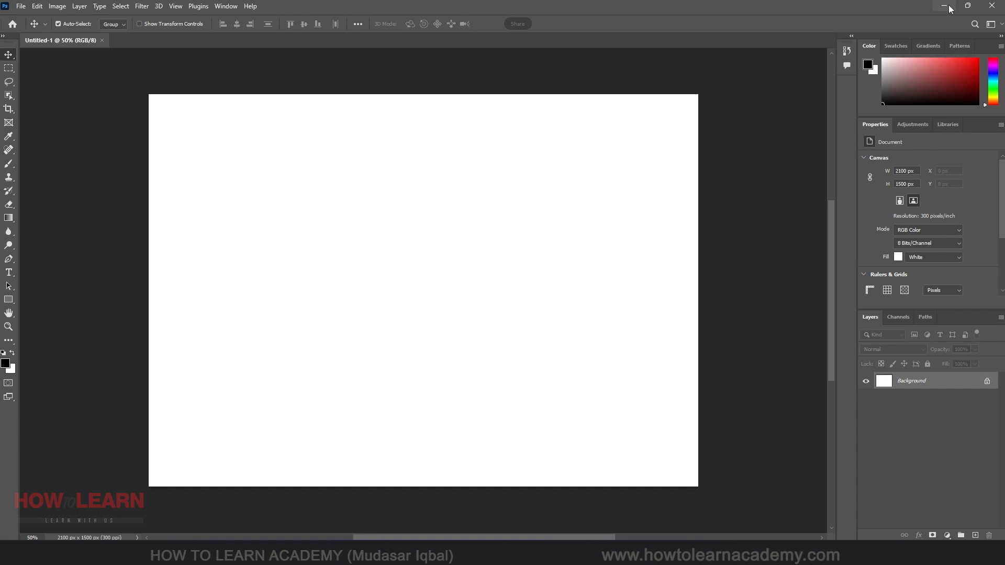
- Draw a rectangle about 426 by 347 px in Shape mode and move it toward the canvas's upper-left area
{"action": "left_click", "coordinate": [7, 303]}
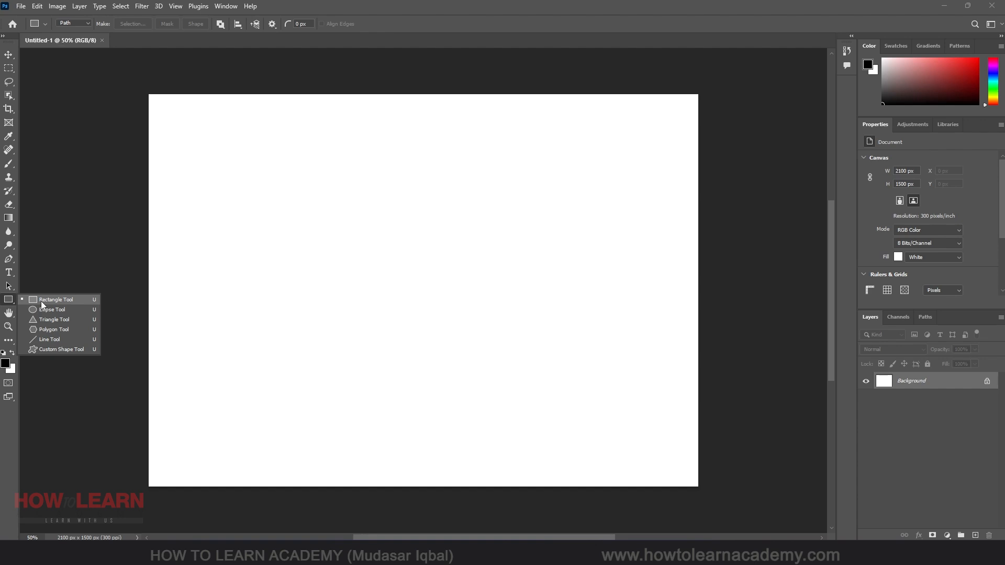
{"action": "key", "text": "v"}
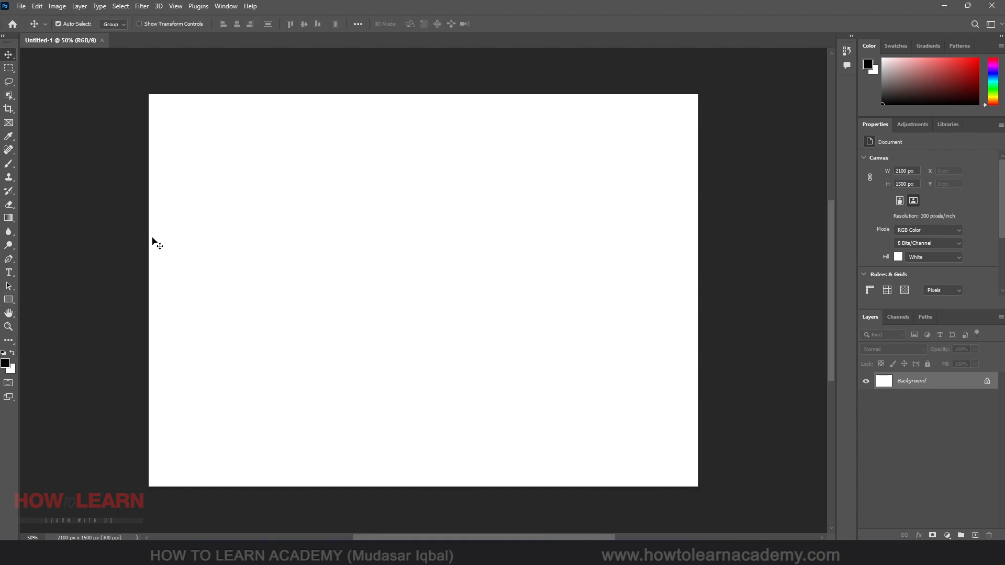
{"action": "left_click", "coordinate": [9, 299]}
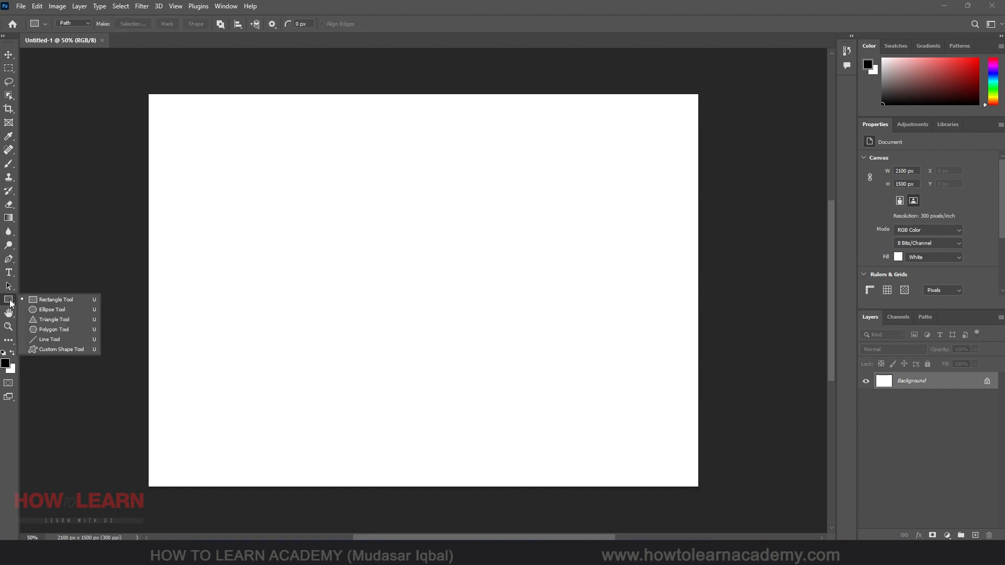
{"action": "left_click", "coordinate": [49, 300]}
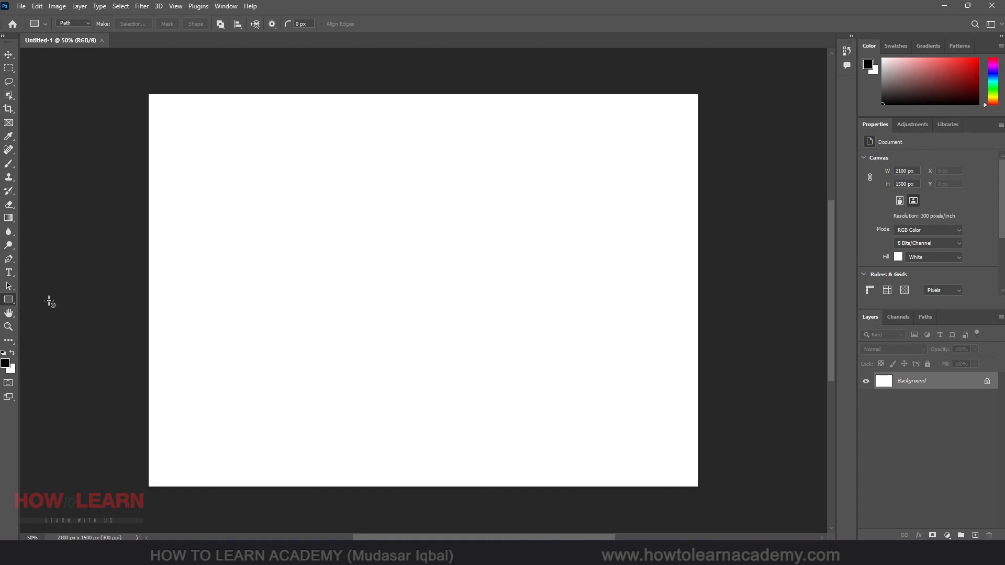
{"action": "left_click", "coordinate": [71, 22]}
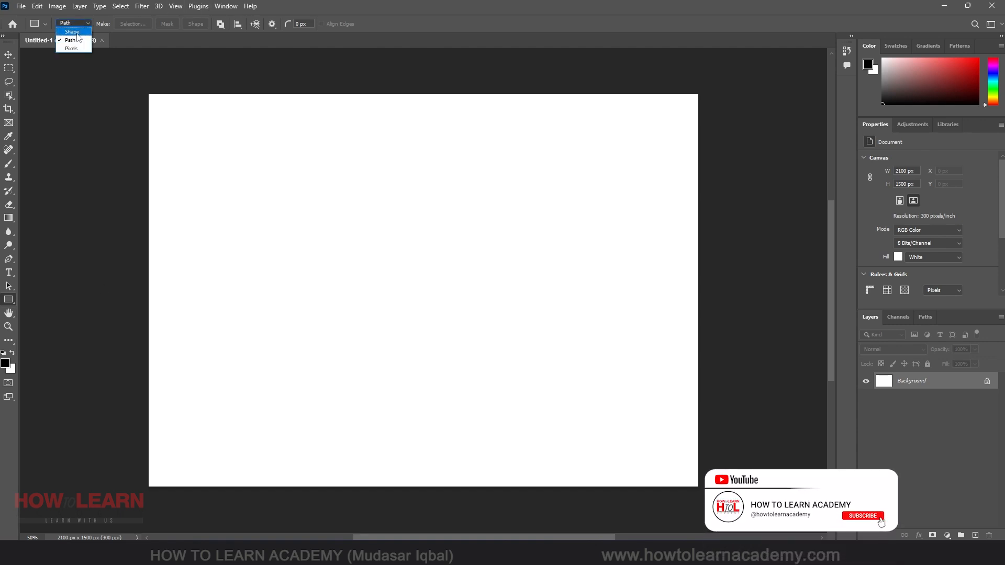
{"action": "left_click", "coordinate": [76, 33]}
{"action": "mouse_move", "coordinate": [260, 219]}
{"action": "left_mouse_down"}
{"action": "mouse_move", "coordinate": [369, 295]}
{"action": "mouse_move", "coordinate": [371, 309]}
{"action": "left_mouse_up"}
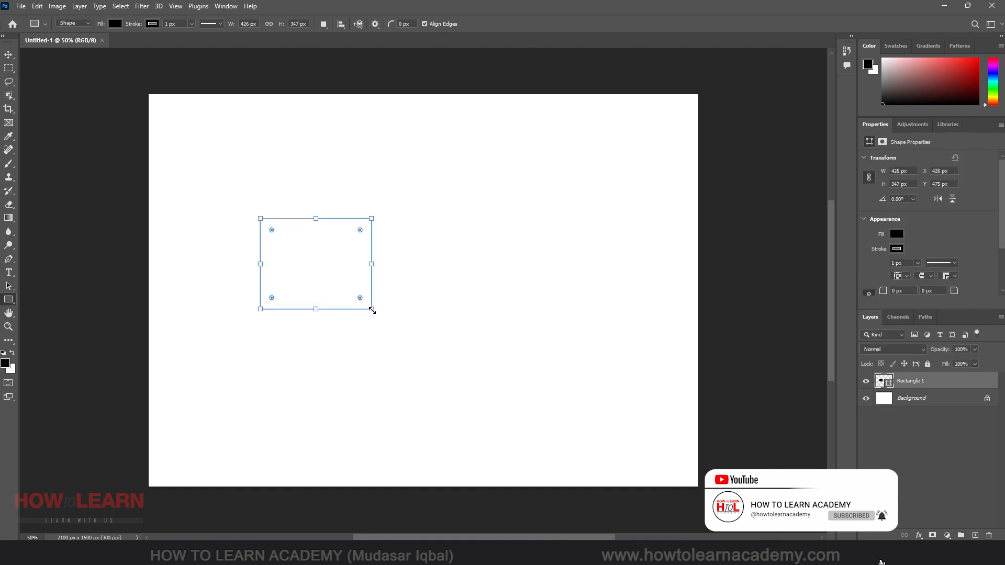
{"action": "left_click", "coordinate": [8, 54]}
{"action": "left_click_drag", "start_coordinate": [319, 262], "coordinate": [271, 221]}
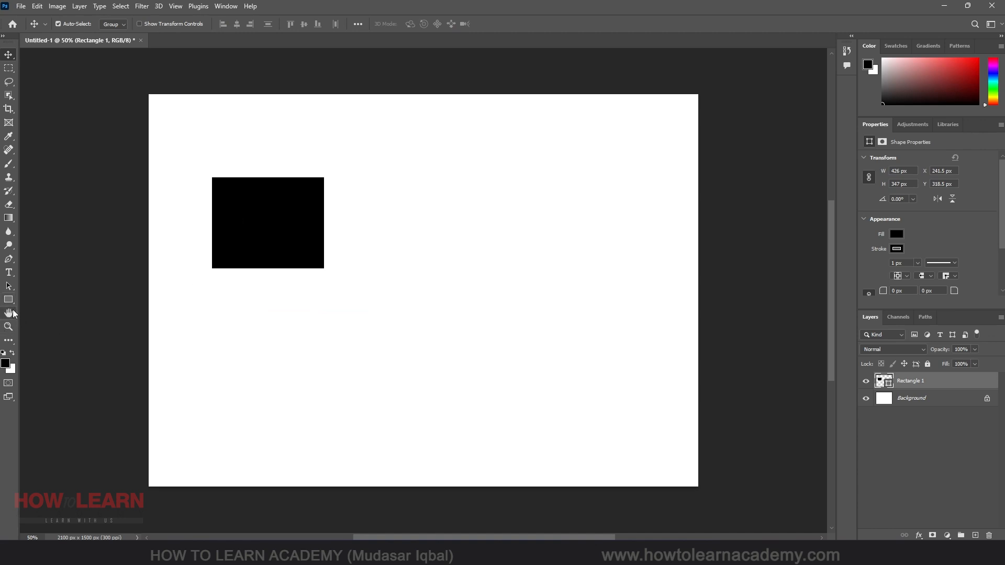
- Draw a second rectangle about 394 by 363 px beside the first on its own layer and delete that layer
{"action": "left_click", "coordinate": [10, 301]}
{"action": "left_click_drag", "start_coordinate": [354, 178], "coordinate": [458, 273]}
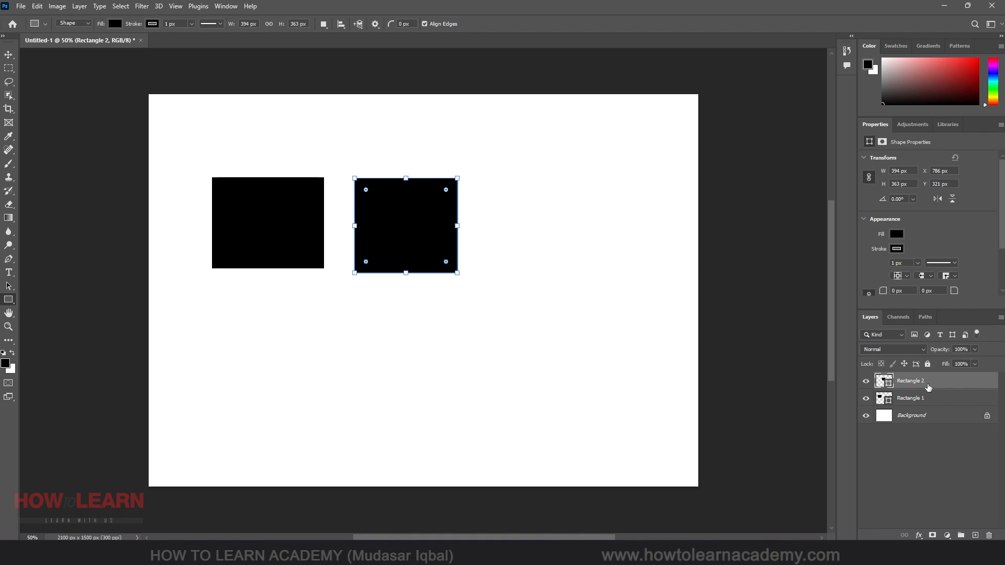
{"action": "left_click_drag", "start_coordinate": [949, 388], "coordinate": [989, 535]}
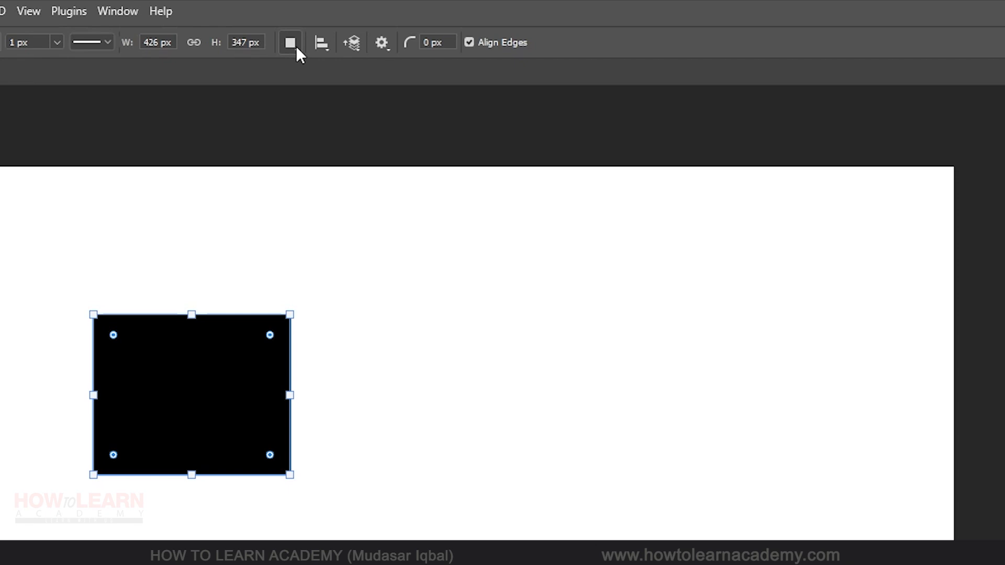
{"action": "left_click", "coordinate": [297, 48]}
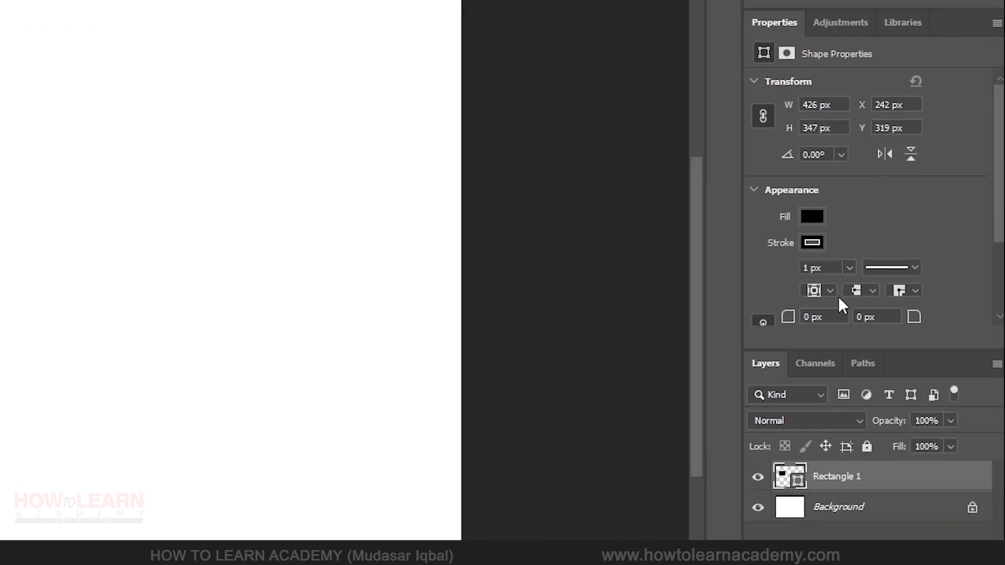
- Dock the Properties panel above History with enough height to show Pathfinder, and move the rectangle down about 50 px
{"action": "left_click_drag", "start_coordinate": [774, 21], "coordinate": [717, 0]}
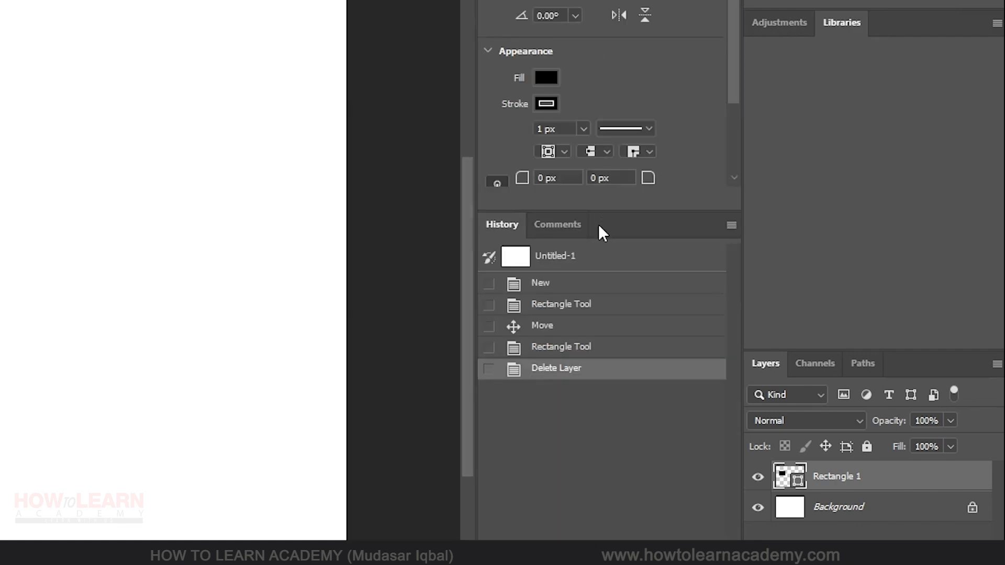
{"action": "left_click_drag", "start_coordinate": [602, 210], "coordinate": [630, 377]}
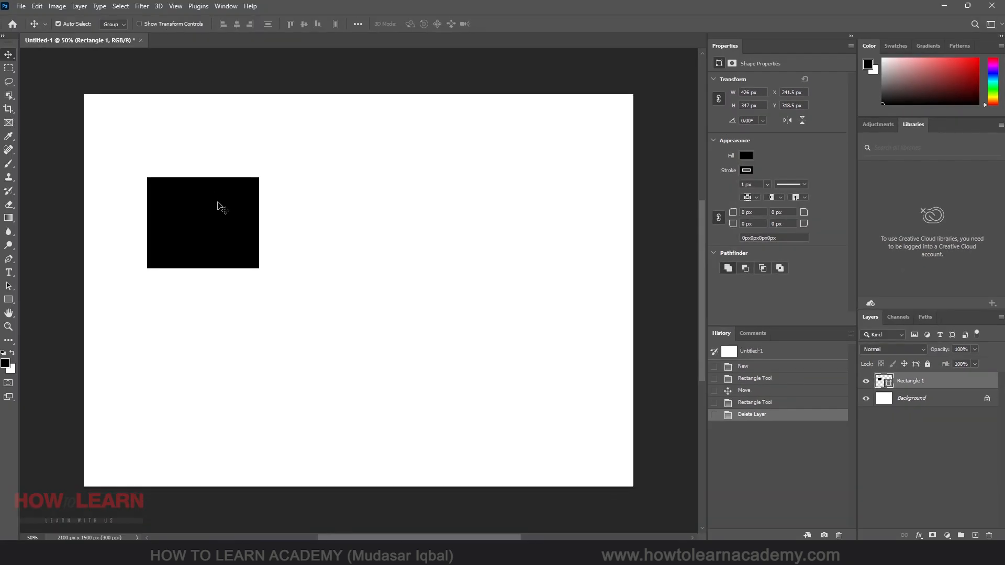
{"action": "left_click_drag", "start_coordinate": [217, 206], "coordinate": [221, 218]}
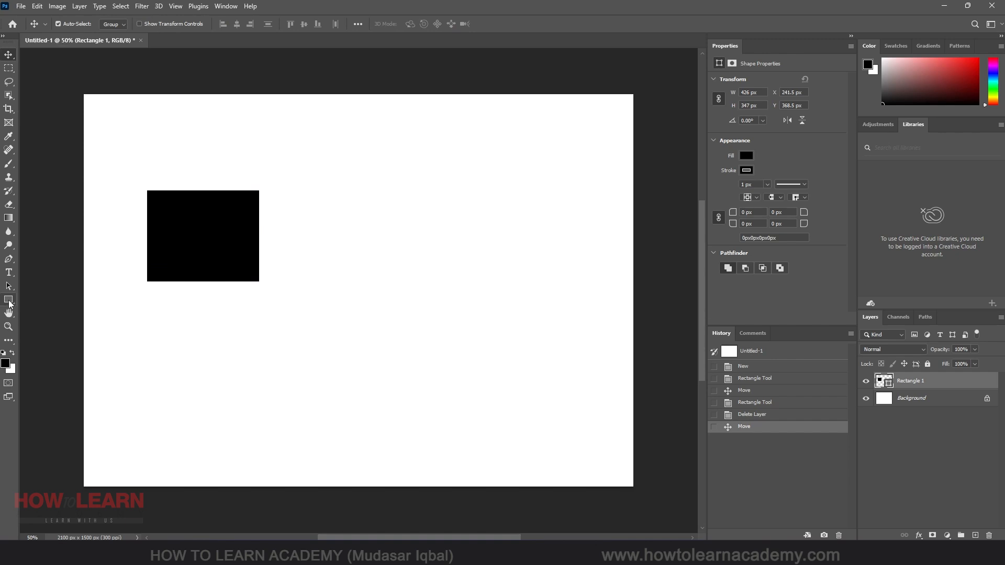
- Draw an ellipse about 331 by 309 px over the rectangle's lower-right corner on its own layer and delete that layer
{"action": "left_click", "coordinate": [8, 300]}
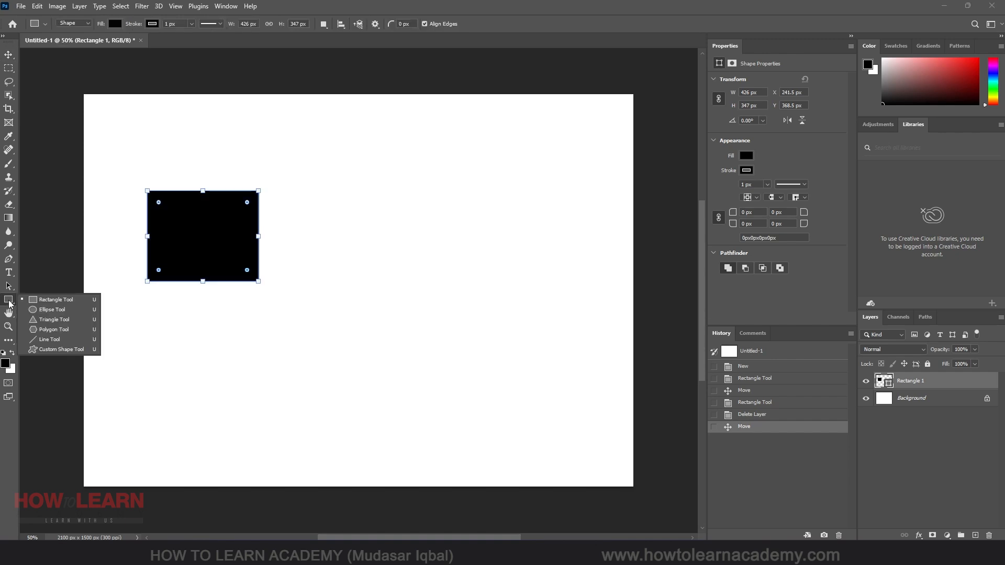
{"action": "left_click", "coordinate": [58, 311]}
{"action": "left_click_drag", "start_coordinate": [292, 229], "coordinate": [206, 311]}
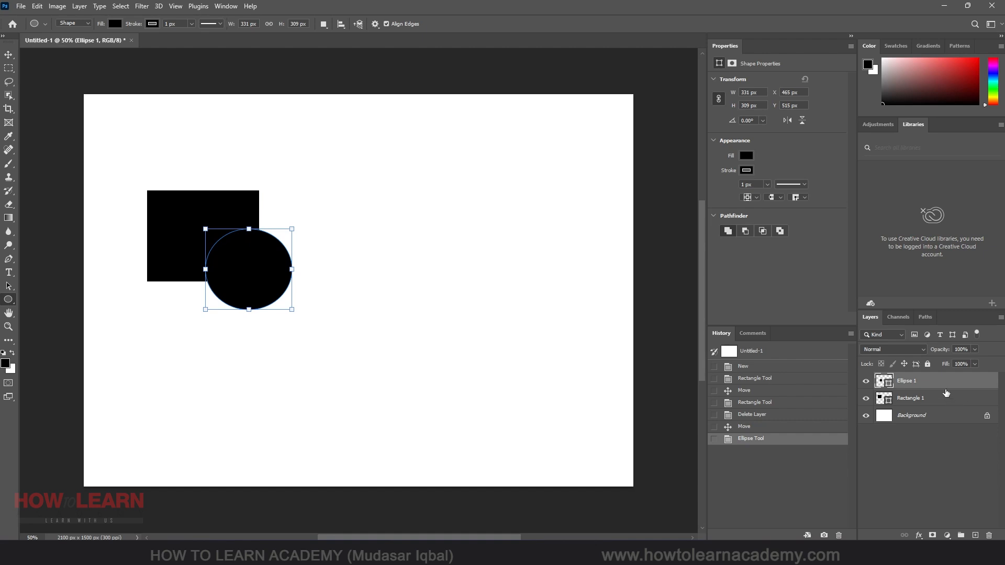
{"action": "left_click_drag", "start_coordinate": [945, 383], "coordinate": [989, 536]}
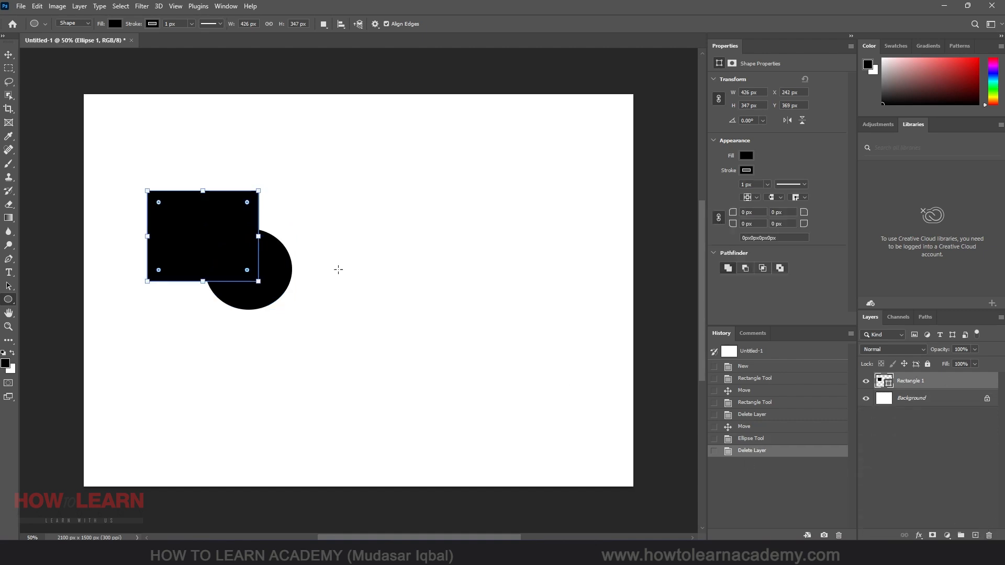
- Add an ellipse about 283 by 303 px over the rectangle's lower-right corner in the same layer using Combine Shapes
{"action": "left_click", "coordinate": [323, 24]}
{"action": "left_click", "coordinate": [350, 48]}
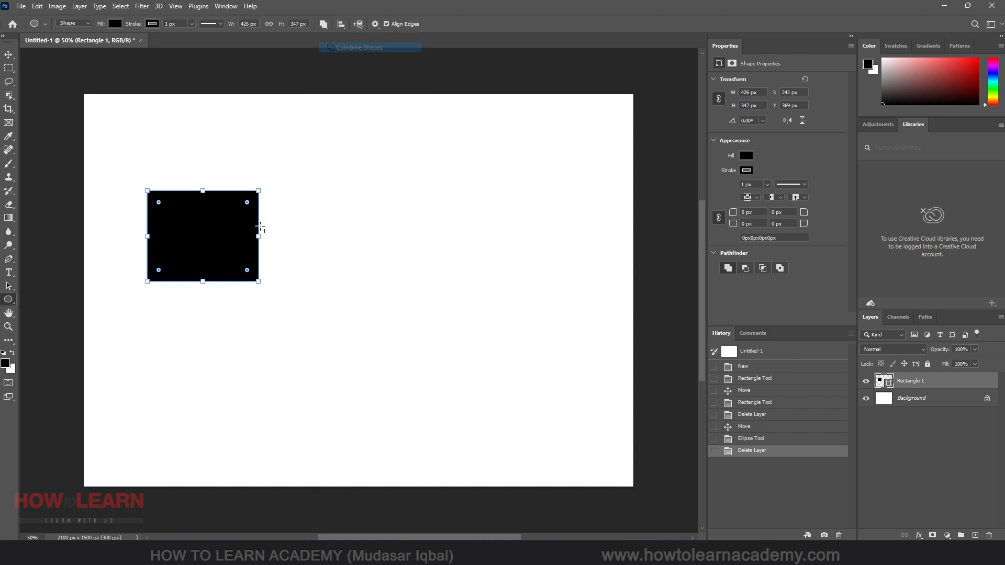
{"action": "left_click_drag", "start_coordinate": [295, 246], "coordinate": [221, 326]}
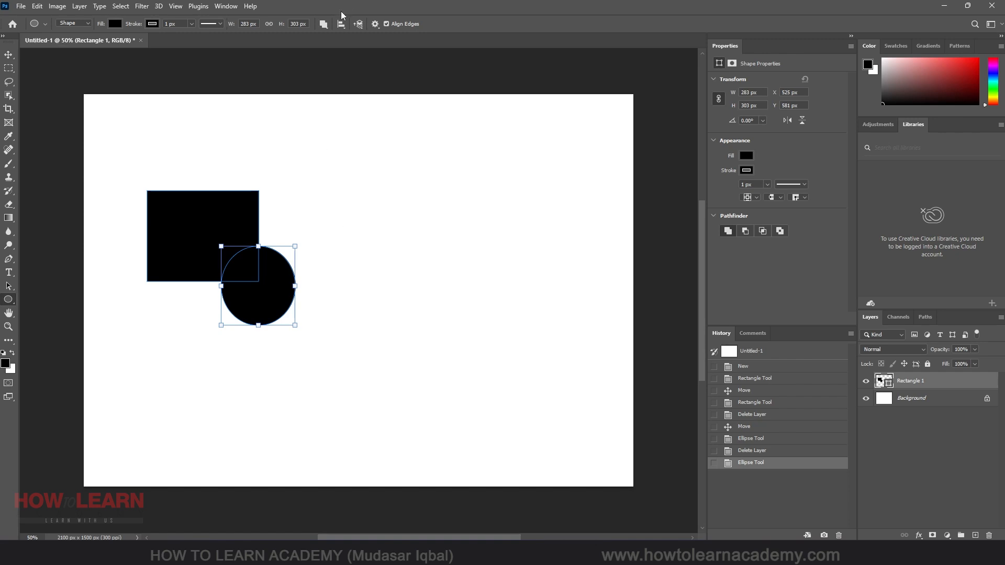
- Draw a separate ellipse about 391 by 357 px with the New Layer path operation and delete its layer
{"action": "left_click", "coordinate": [324, 24]}
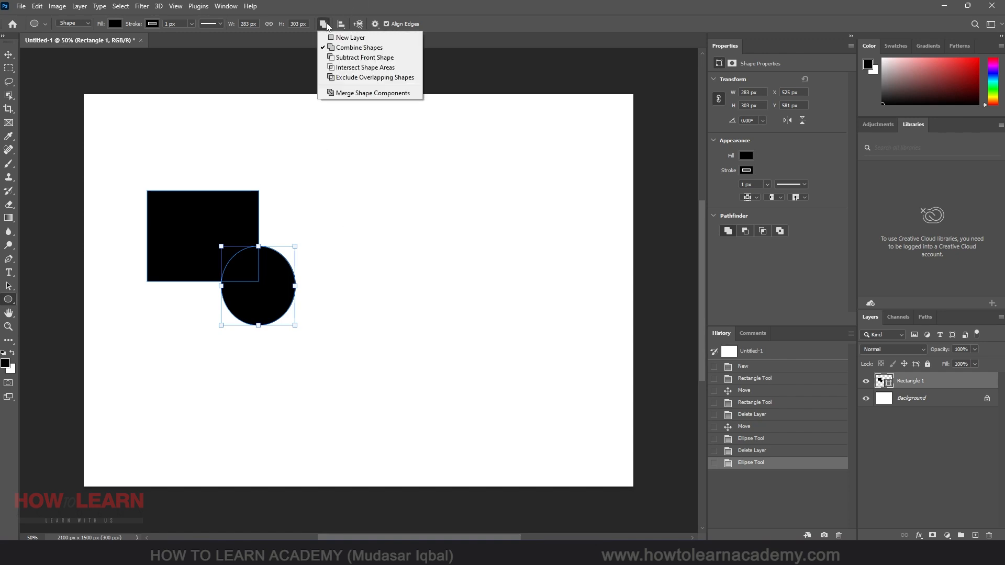
{"action": "left_click", "coordinate": [359, 38]}
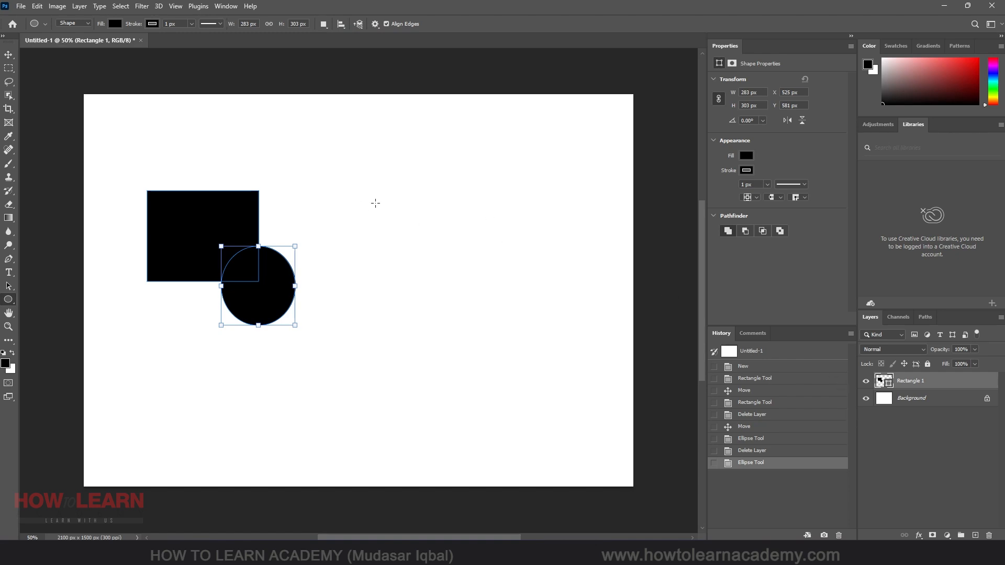
{"action": "left_click_drag", "start_coordinate": [362, 191], "coordinate": [464, 283]}
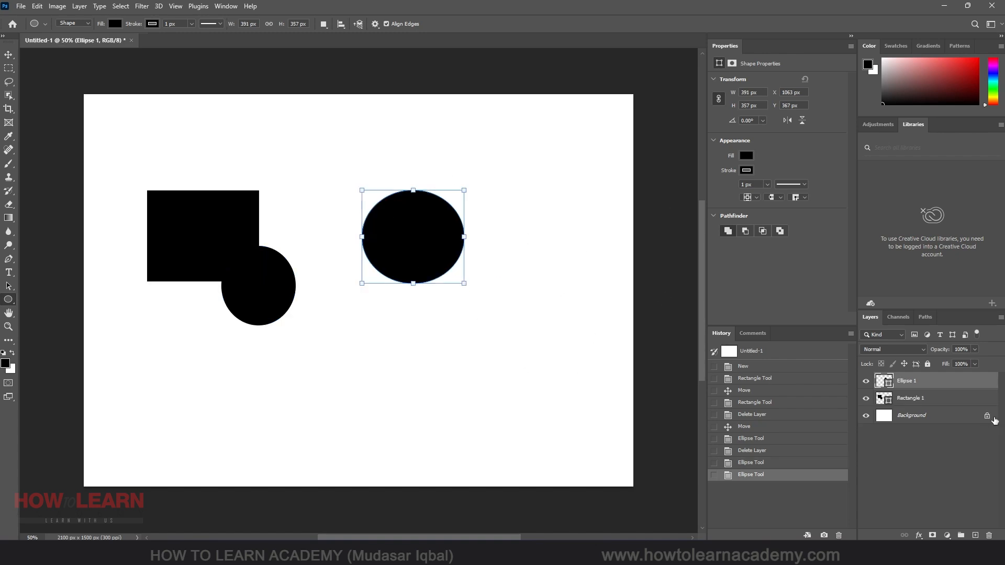
{"action": "left_click_drag", "start_coordinate": [933, 385], "coordinate": [989, 536]}
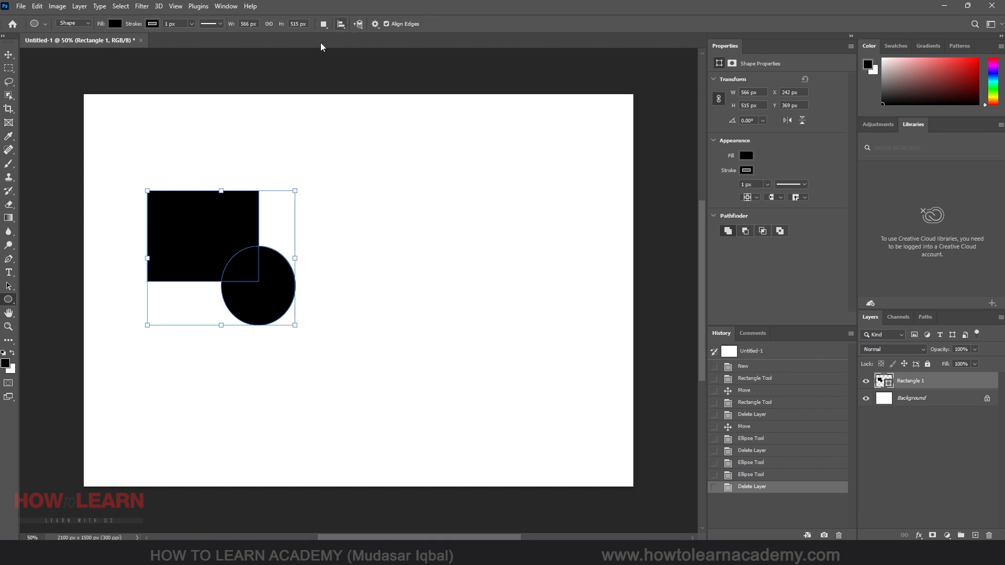
- Add a triangle about 393 by 385 px beside the rectangle and ellipse in the same layer using Combine Shapes
{"action": "left_click", "coordinate": [324, 25]}
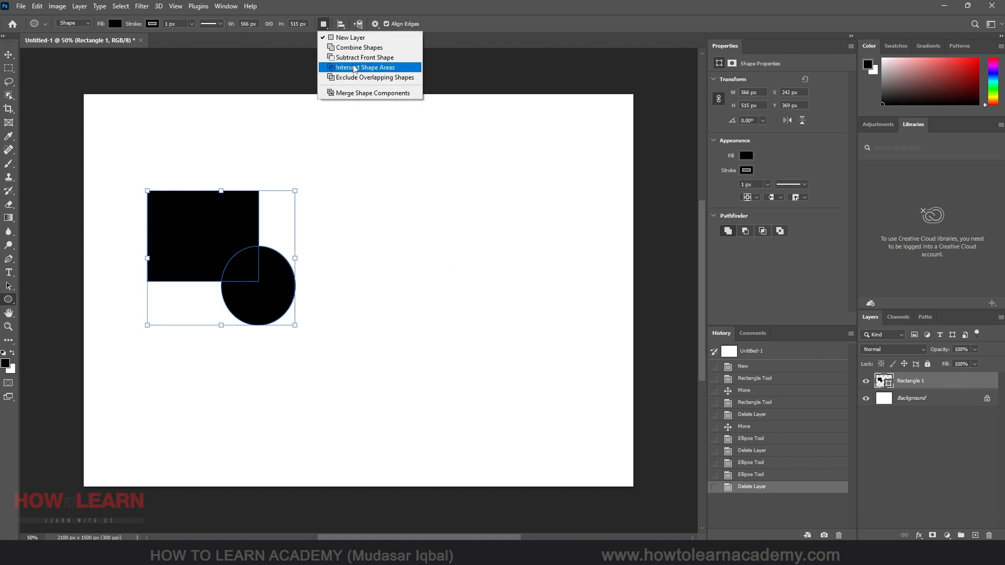
{"action": "left_click", "coordinate": [359, 47]}
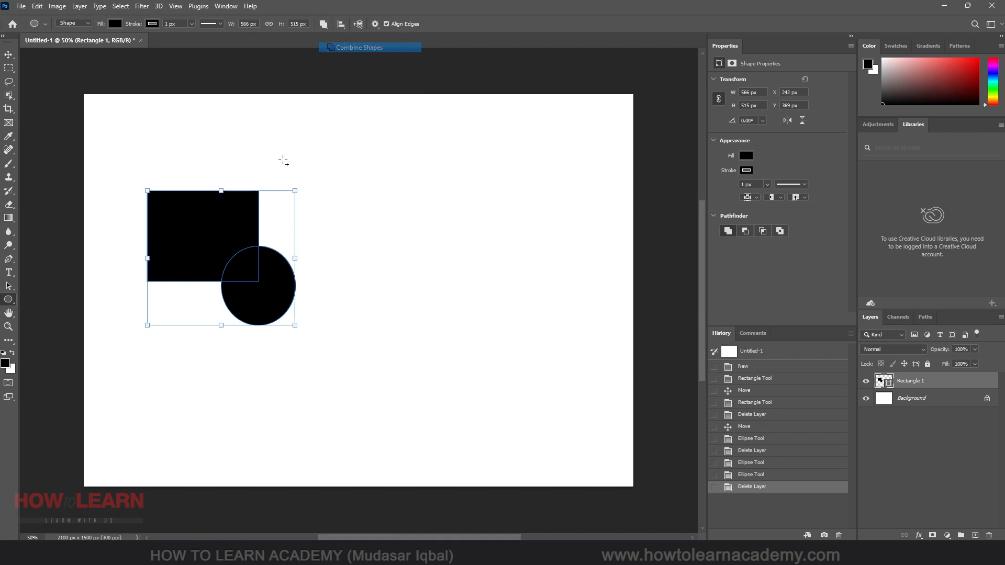
{"action": "right_click", "coordinate": [7, 302]}
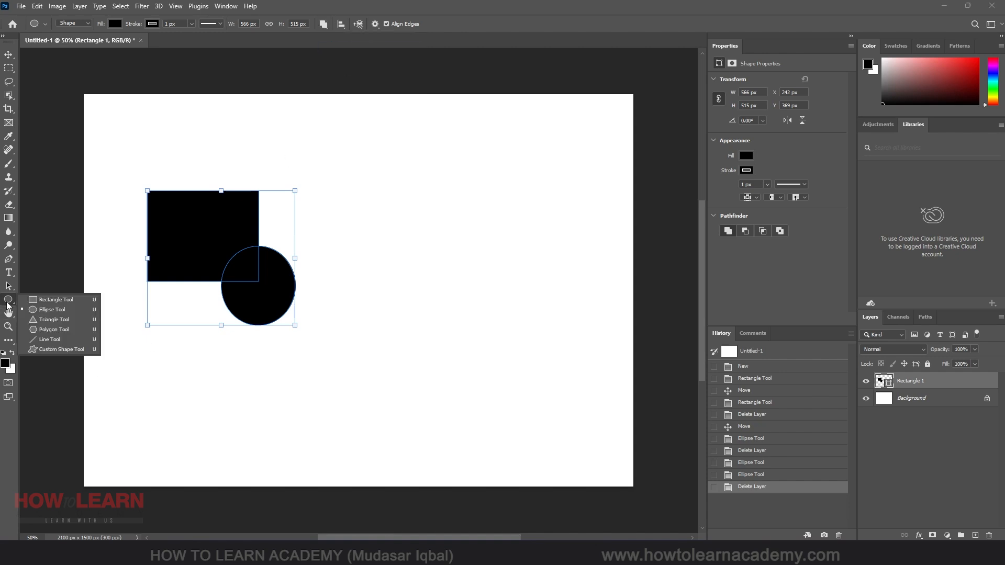
{"action": "left_click", "coordinate": [54, 320]}
{"action": "left_click_drag", "start_coordinate": [370, 197], "coordinate": [473, 299]}
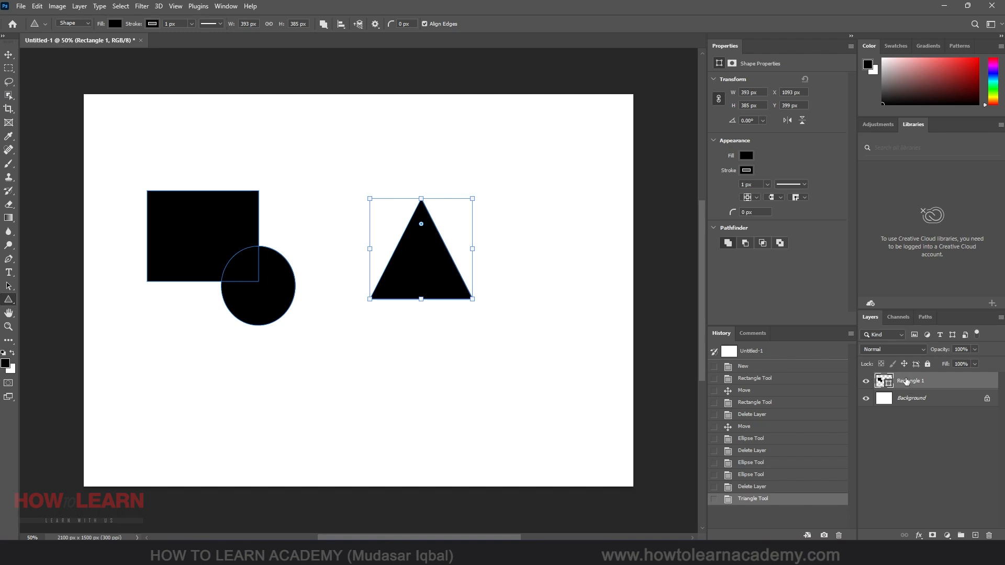
- Move the combined rectangle, ellipse and triangle together slightly up and to the right of their original place
{"action": "left_click", "coordinate": [8, 54]}
{"action": "left_click_drag", "start_coordinate": [427, 267], "coordinate": [478, 274]}
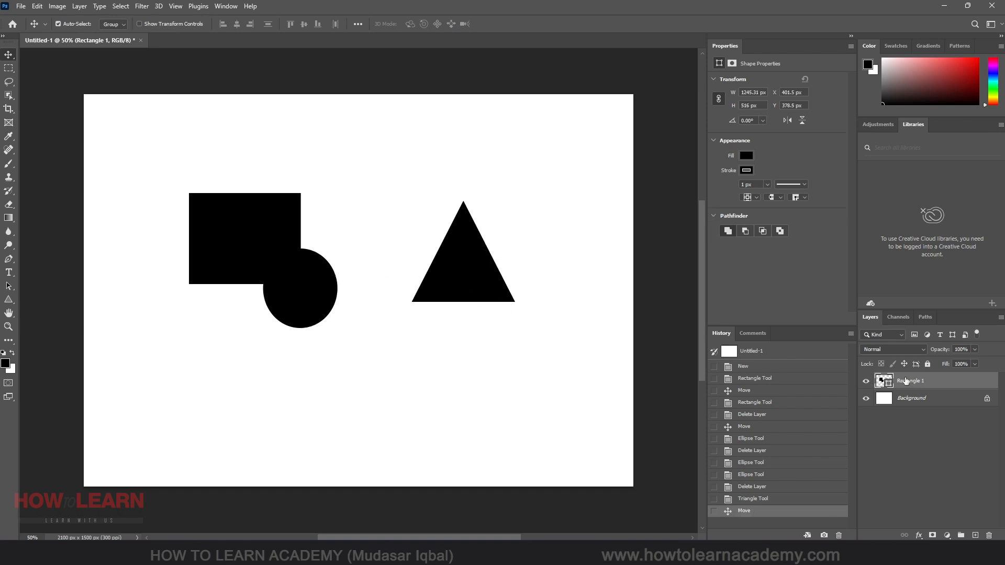
{"action": "left_click_drag", "start_coordinate": [515, 267], "coordinate": [443, 234]}
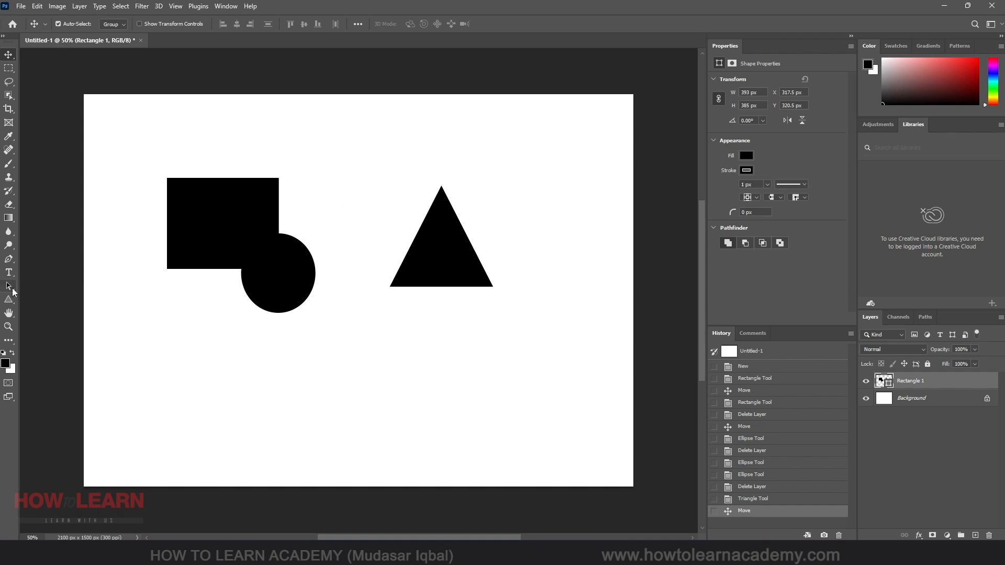
- Select individual components with the Path Selection tool and move only the triangle onto the rectangle's upper-left corner
{"action": "left_click_drag", "start_coordinate": [9, 286], "coordinate": [46, 294]}
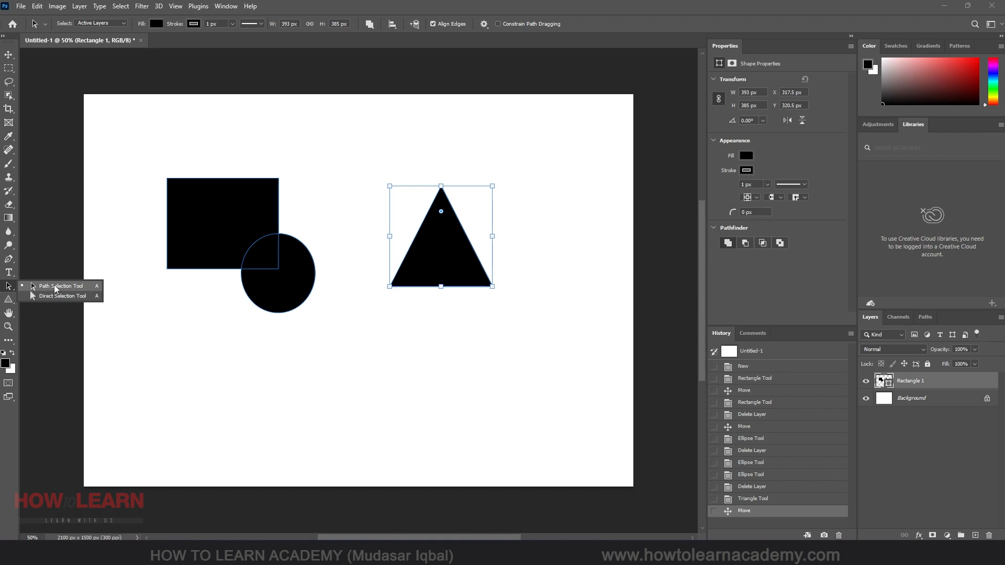
{"action": "left_click", "coordinate": [61, 287]}
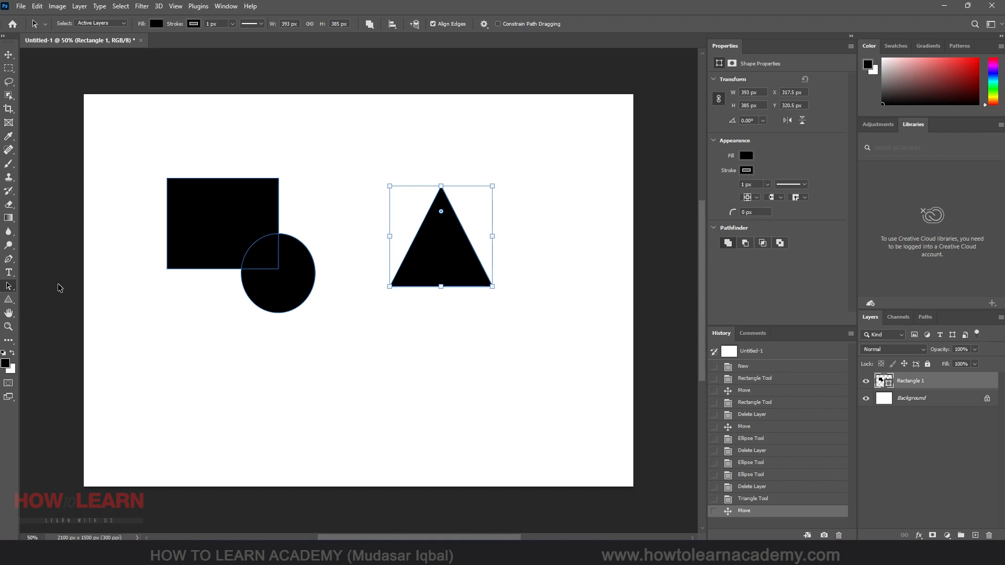
{"action": "left_click", "coordinate": [199, 220]}
{"action": "left_click", "coordinate": [280, 293]}
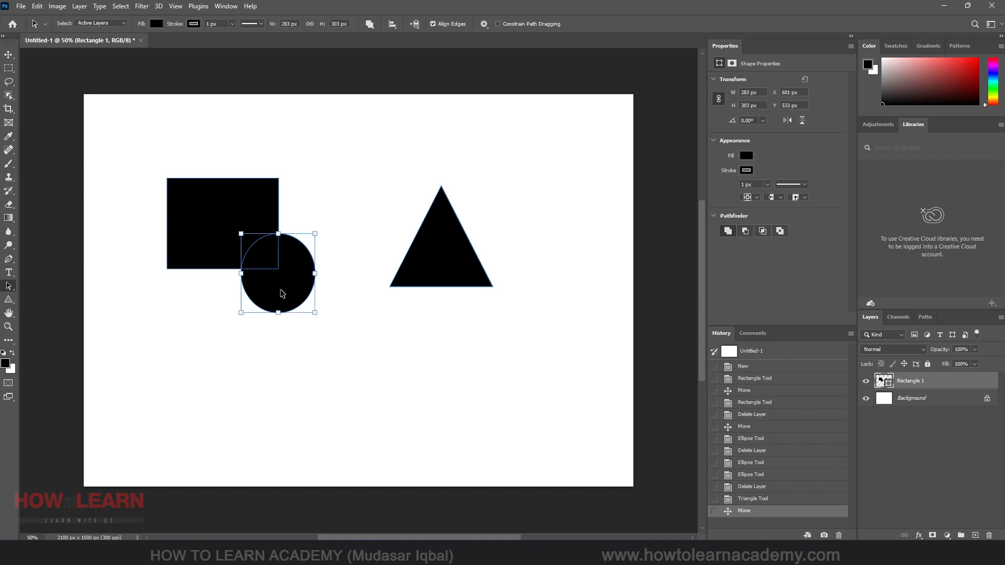
{"action": "left_click", "coordinate": [231, 217]}
{"action": "left_click", "coordinate": [274, 289]}
{"action": "left_click_drag", "start_coordinate": [455, 255], "coordinate": [176, 203]}
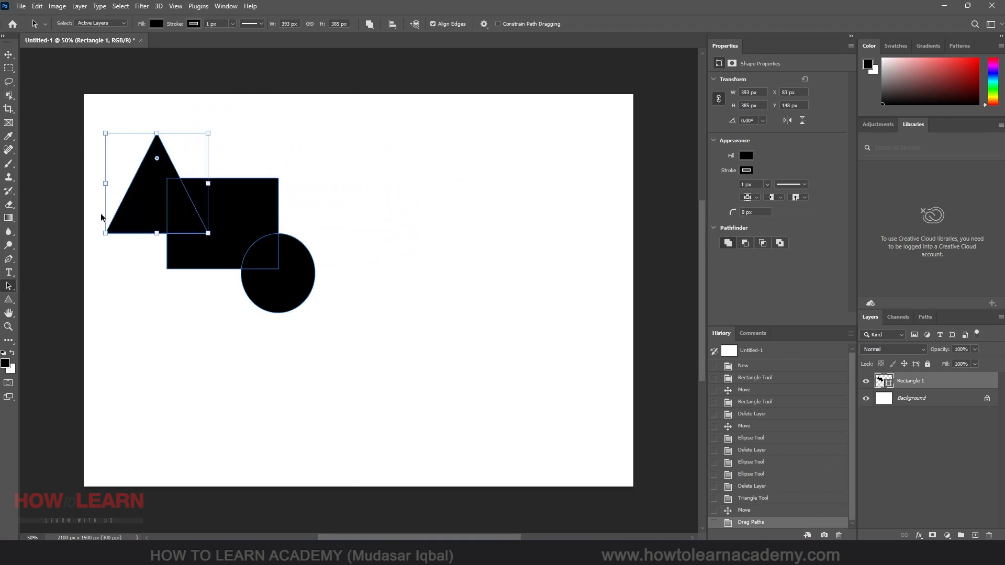
- Select all three shape components, try the Direct Selection tool and return to the Path Selection tool
{"action": "key", "text": "ctrl+a"}
{"action": "right_click", "coordinate": [8, 287]}
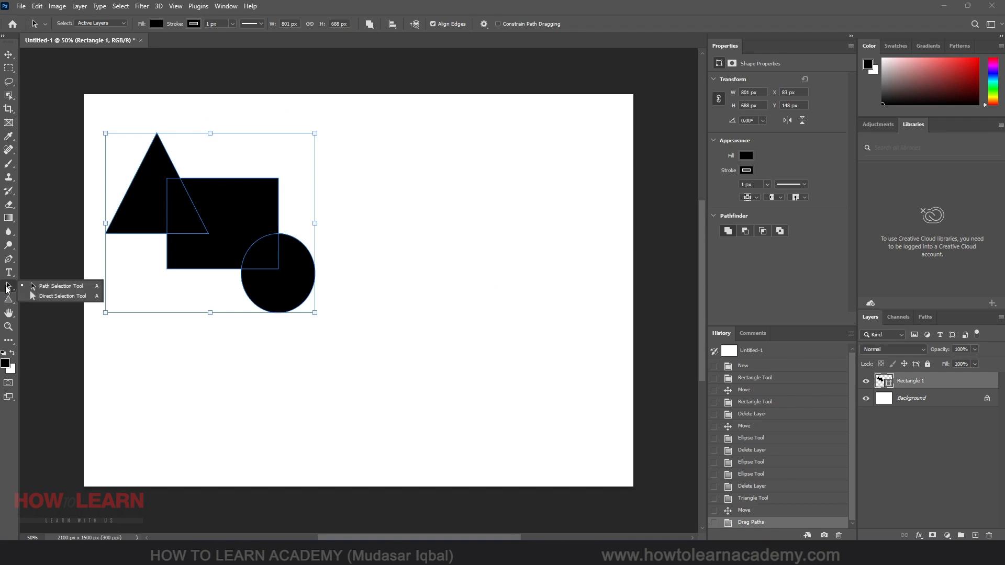
{"action": "left_click", "coordinate": [54, 296]}
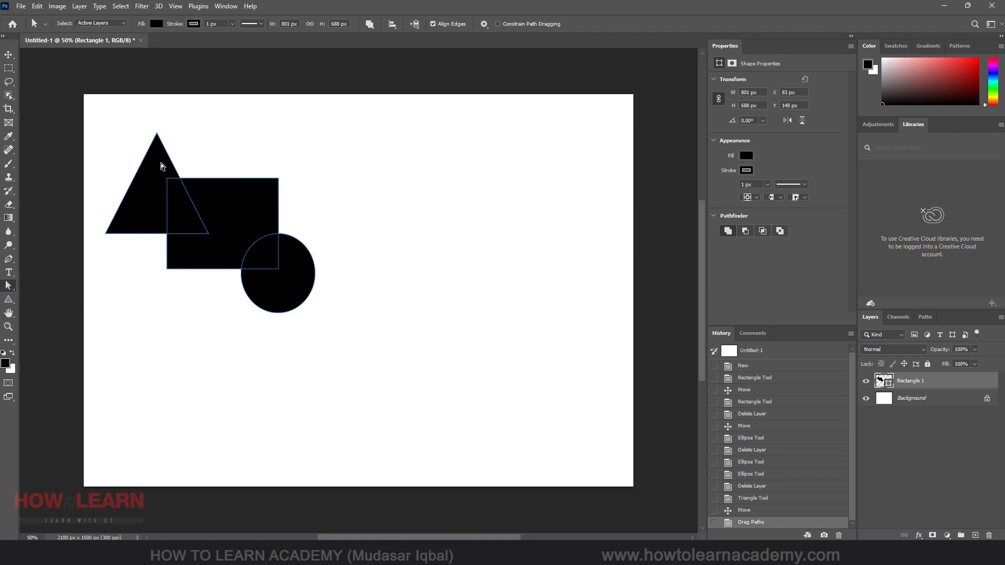
{"action": "right_click", "coordinate": [11, 291]}
{"action": "left_click", "coordinate": [55, 288]}
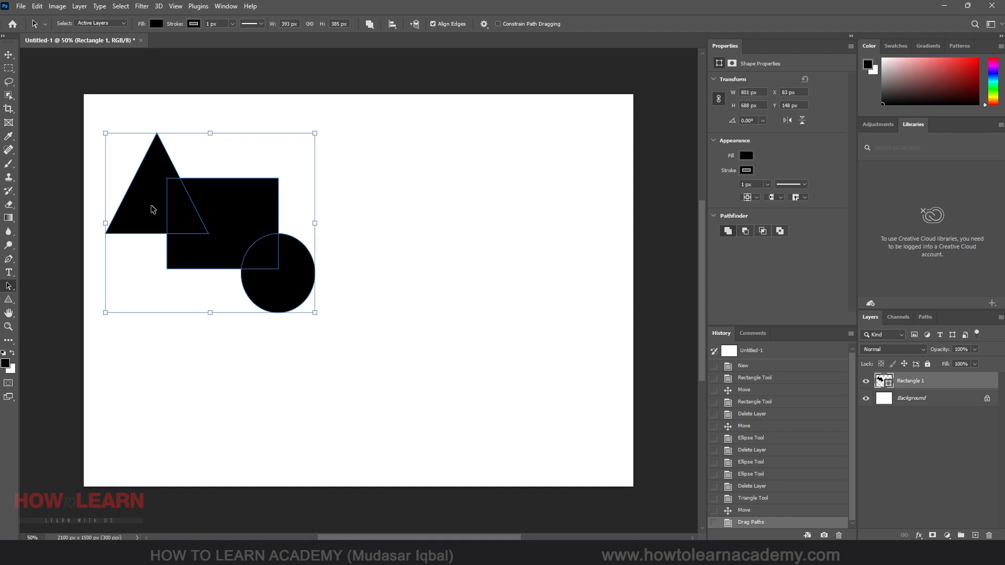
- Move the triangle, rectangle and ellipse one at a time with the Path Selection tool, keeping them overlapping
{"action": "left_click", "coordinate": [152, 209]}
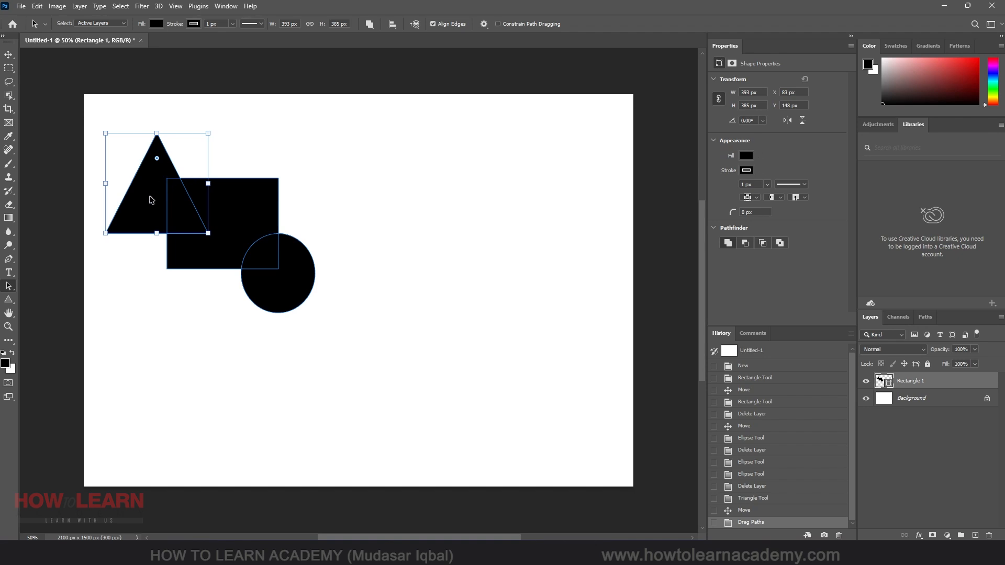
{"action": "left_click_drag", "start_coordinate": [153, 197], "coordinate": [144, 197]}
{"action": "left_click", "coordinate": [243, 197]}
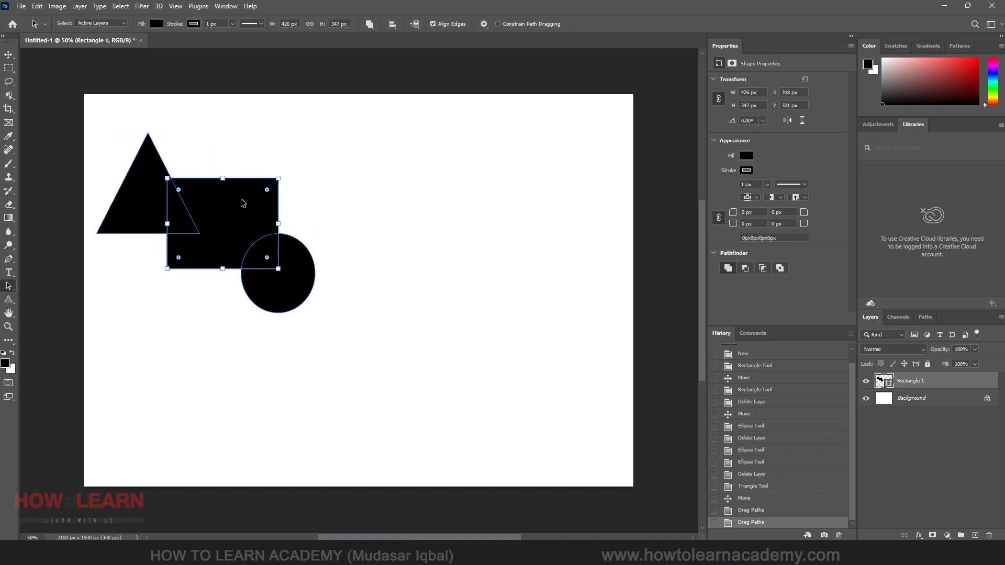
{"action": "left_click_drag", "start_coordinate": [242, 198], "coordinate": [259, 192]}
{"action": "mouse_move", "coordinate": [281, 288]}
{"action": "left_mouse_down"}
{"action": "mouse_move", "coordinate": [287, 298]}
{"action": "mouse_move", "coordinate": [285, 282]}
{"action": "left_mouse_up"}
{"action": "left_click_drag", "start_coordinate": [156, 204], "coordinate": [189, 184]}
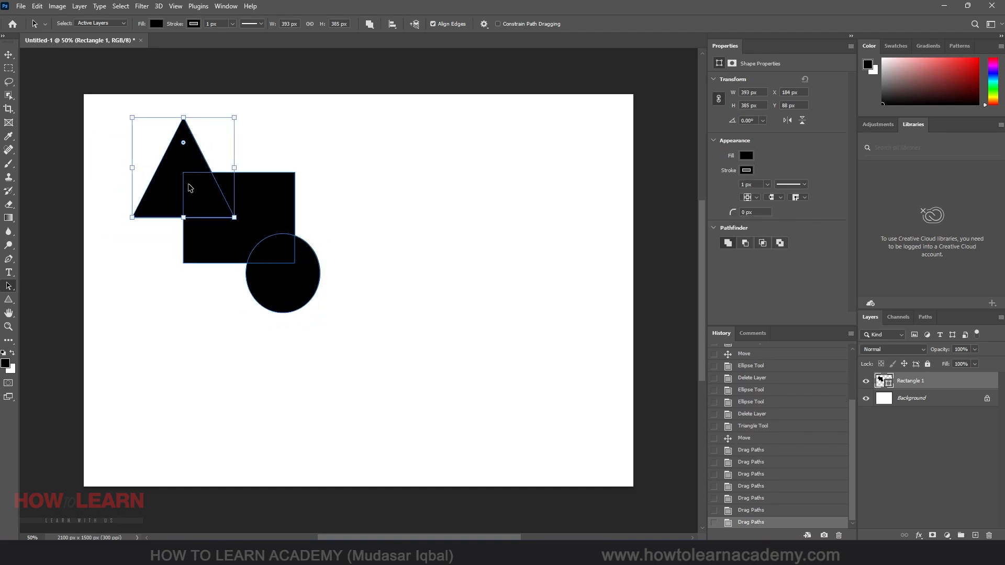
- Move the whole combined shape slightly down and to the right with the Move tool, and return to the Path Selection tool
{"action": "left_click", "coordinate": [9, 55]}
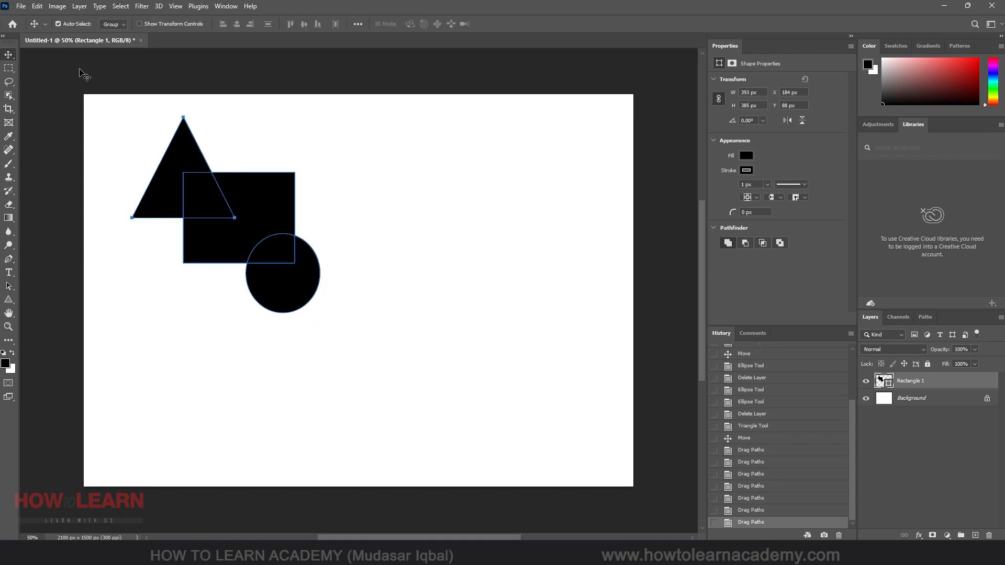
{"action": "left_click_drag", "start_coordinate": [291, 274], "coordinate": [316, 288]}
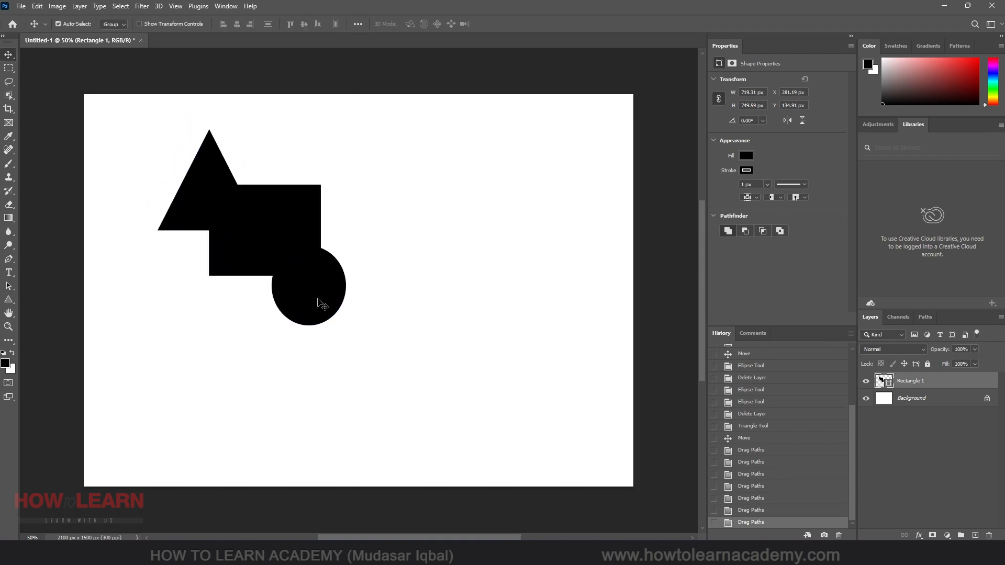
{"action": "left_click", "coordinate": [8, 288]}
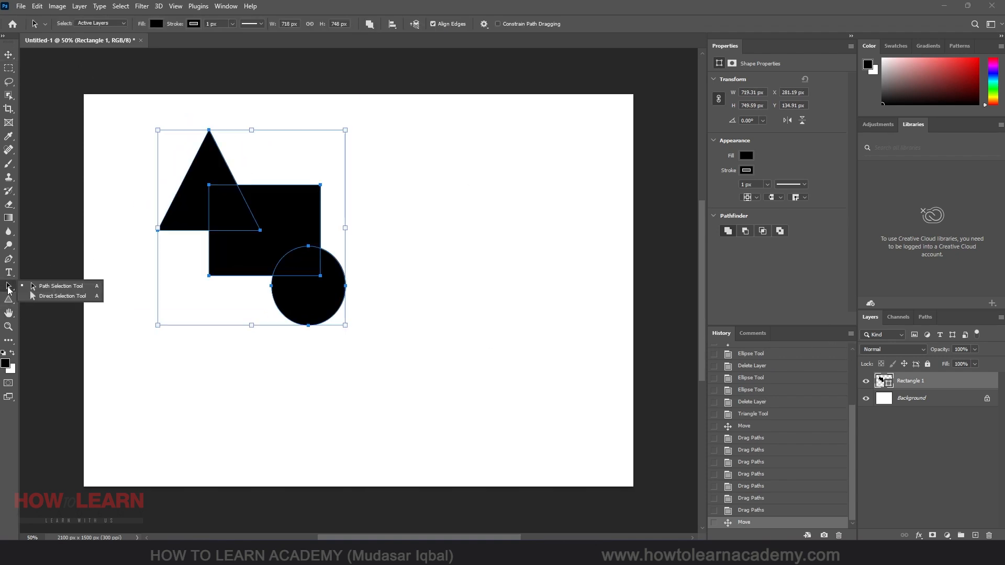
{"action": "left_click", "coordinate": [51, 287]}
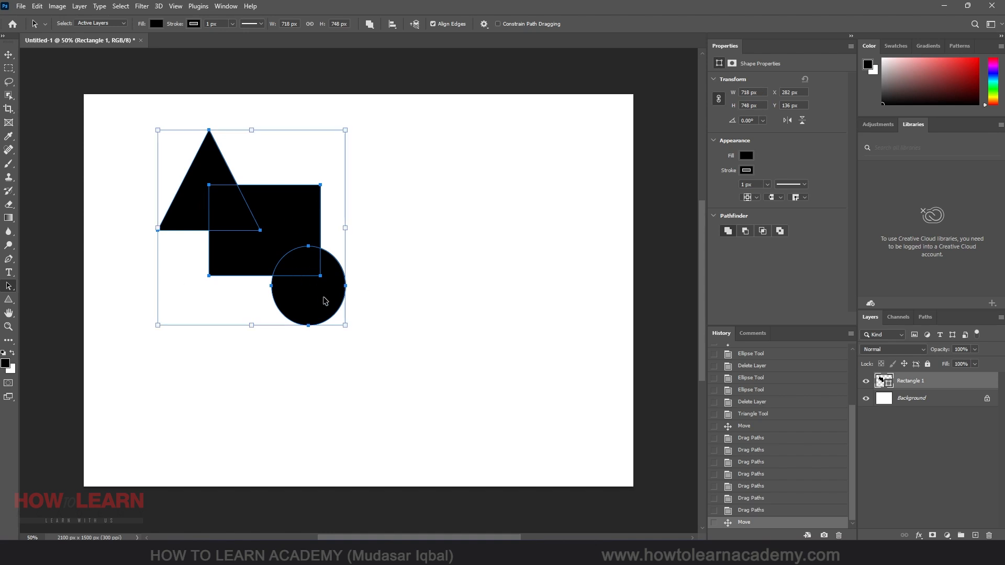
- Select the components individually, try the triangle higher over the rectangle's top edge, and return it to its previous position
{"action": "left_click", "coordinate": [370, 243]}
{"action": "left_click", "coordinate": [316, 292]}
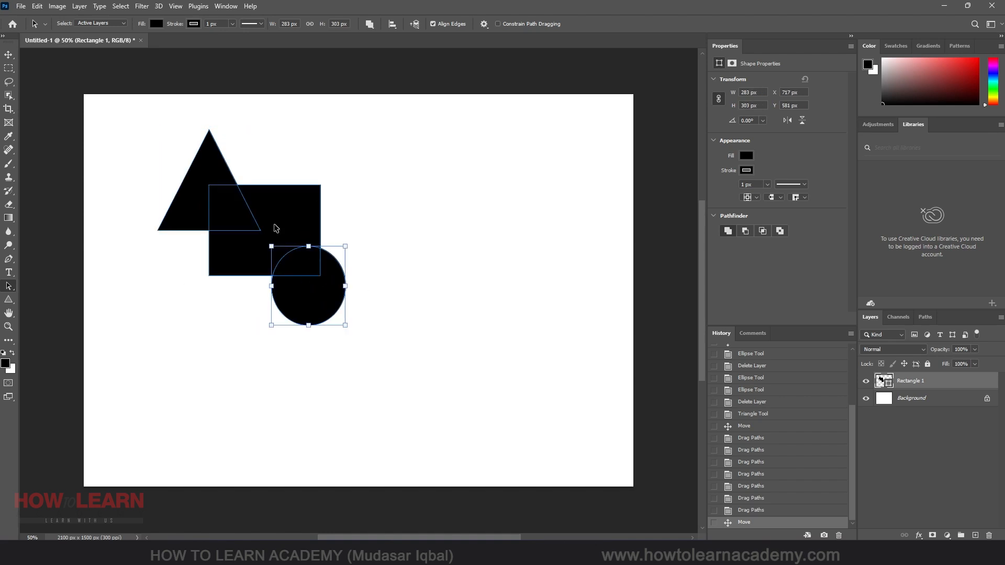
{"action": "left_click", "coordinate": [304, 217]}
{"action": "left_click", "coordinate": [198, 195]}
{"action": "left_click_drag", "start_coordinate": [198, 199], "coordinate": [235, 178]}
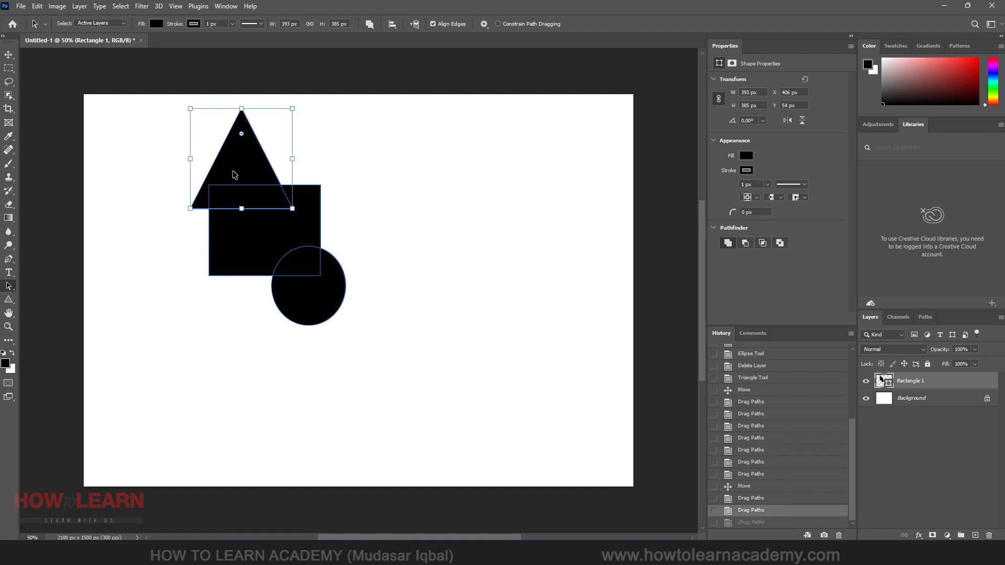
{"action": "left_click_drag", "start_coordinate": [255, 164], "coordinate": [221, 182]}
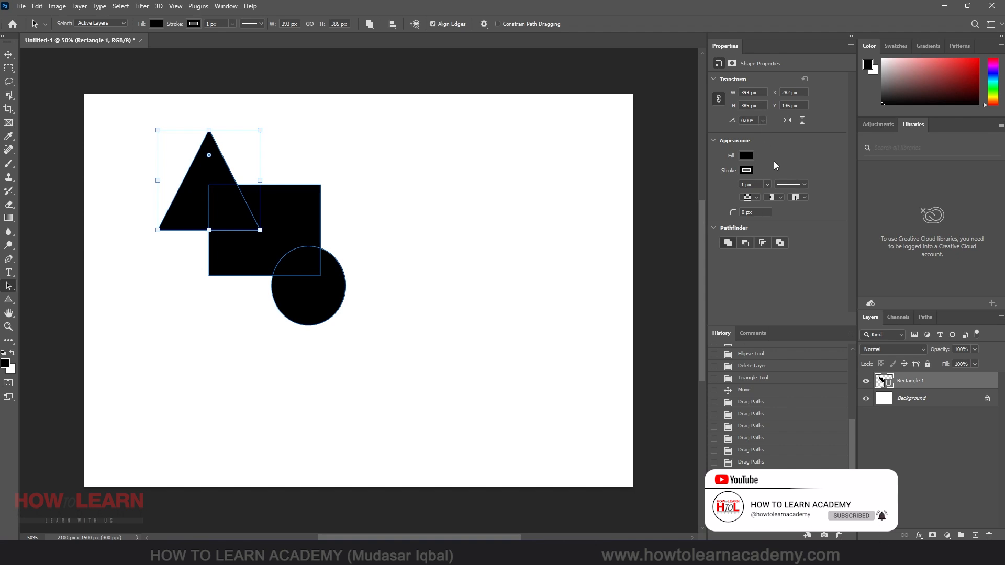
- Round all four corners of the rectangle component and select the ellipse
{"action": "left_click", "coordinate": [295, 226]}
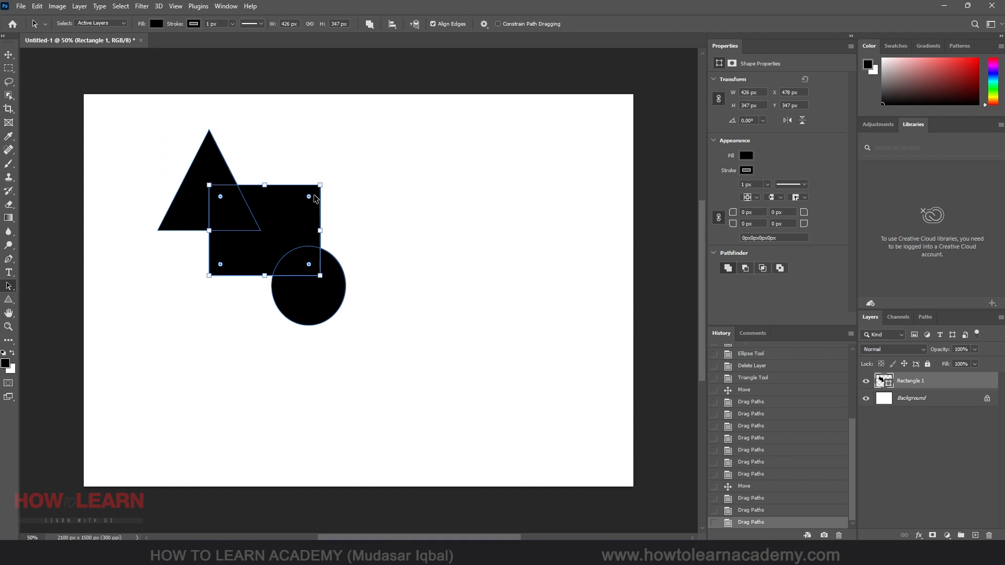
{"action": "left_click_drag", "start_coordinate": [308, 197], "coordinate": [302, 203]}
{"action": "left_click", "coordinate": [335, 285]}
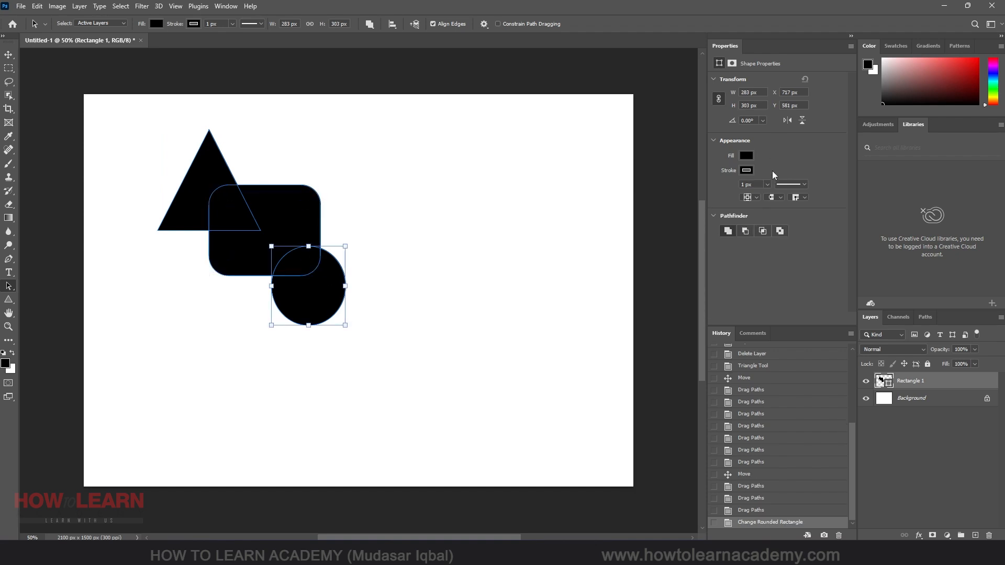
- Merge the shape components into one regular path and move the merged shape slightly down and to the left
{"action": "left_click", "coordinate": [369, 24]}
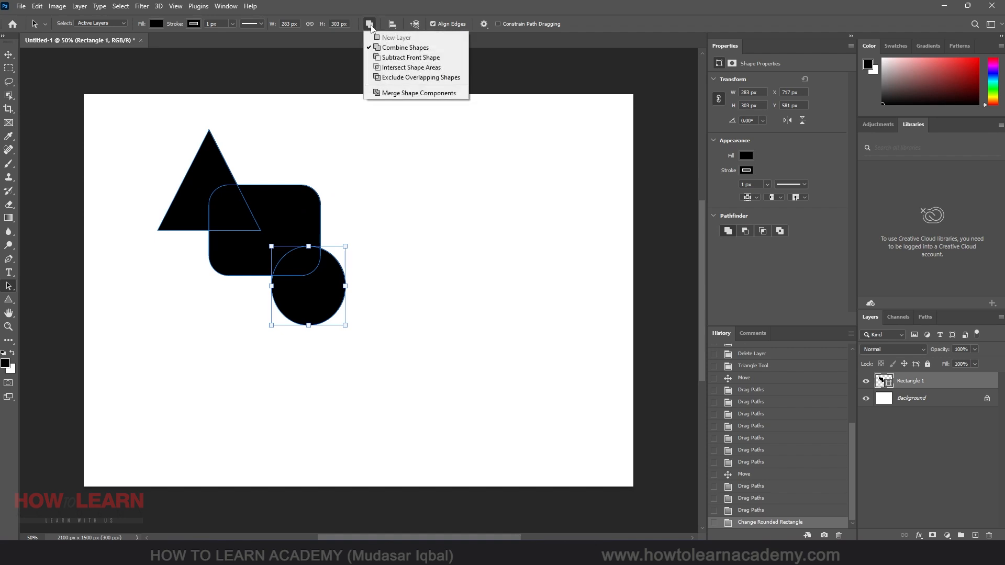
{"action": "left_click", "coordinate": [435, 94]}
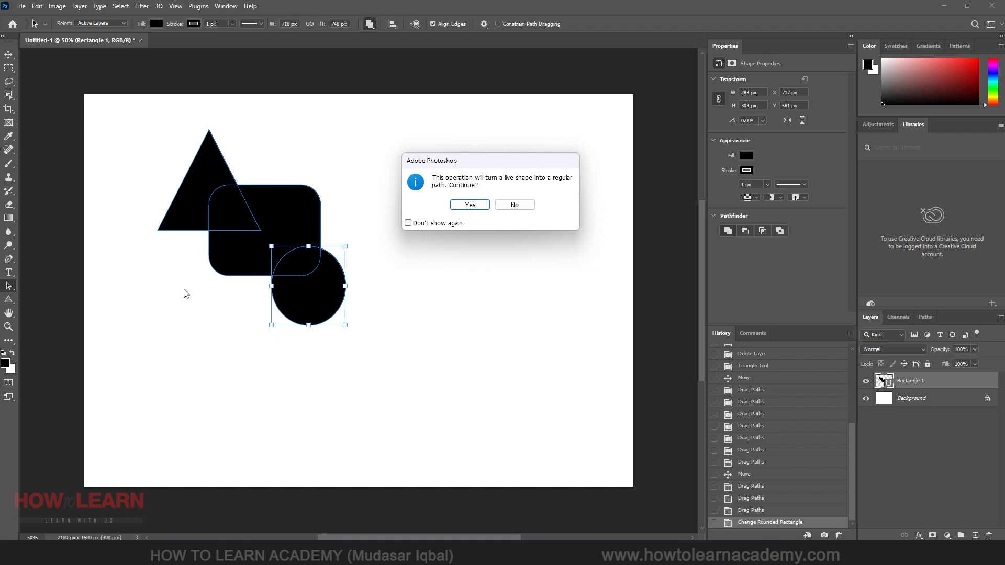
{"action": "left_click", "coordinate": [470, 205]}
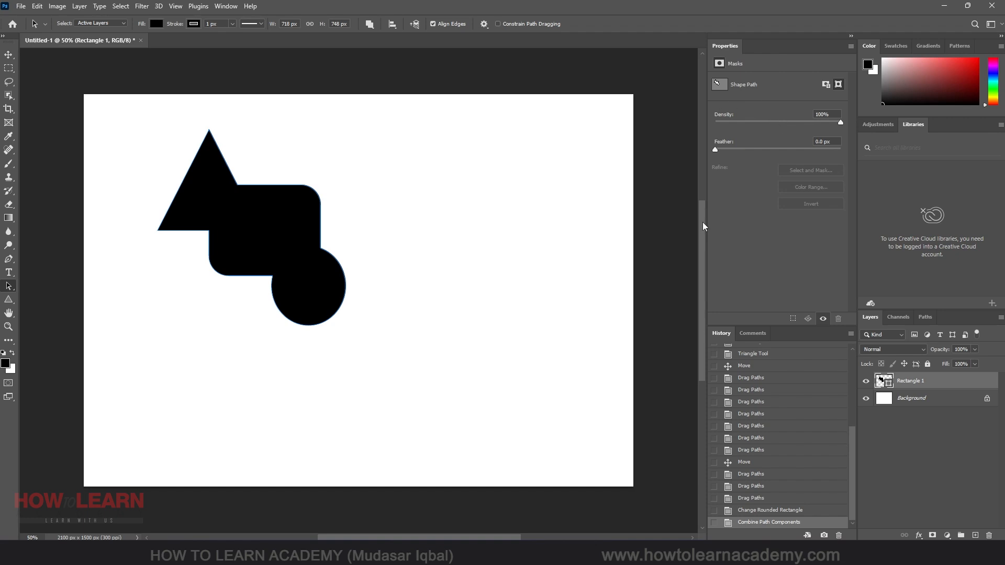
{"action": "left_click_drag", "start_coordinate": [265, 213], "coordinate": [259, 241]}
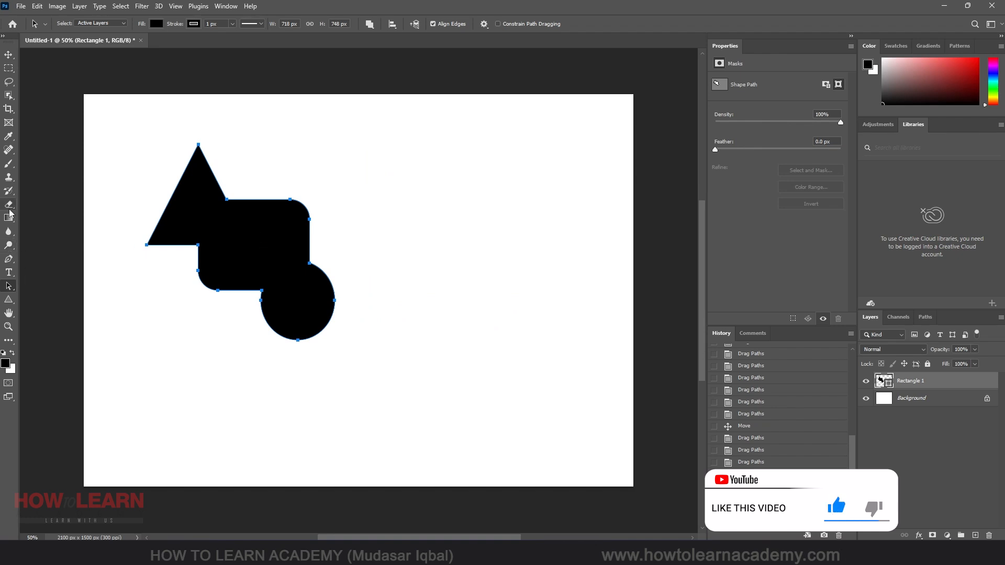
- Delete the merged shape layer so that only the white background remains
{"action": "right_click", "coordinate": [13, 287]}
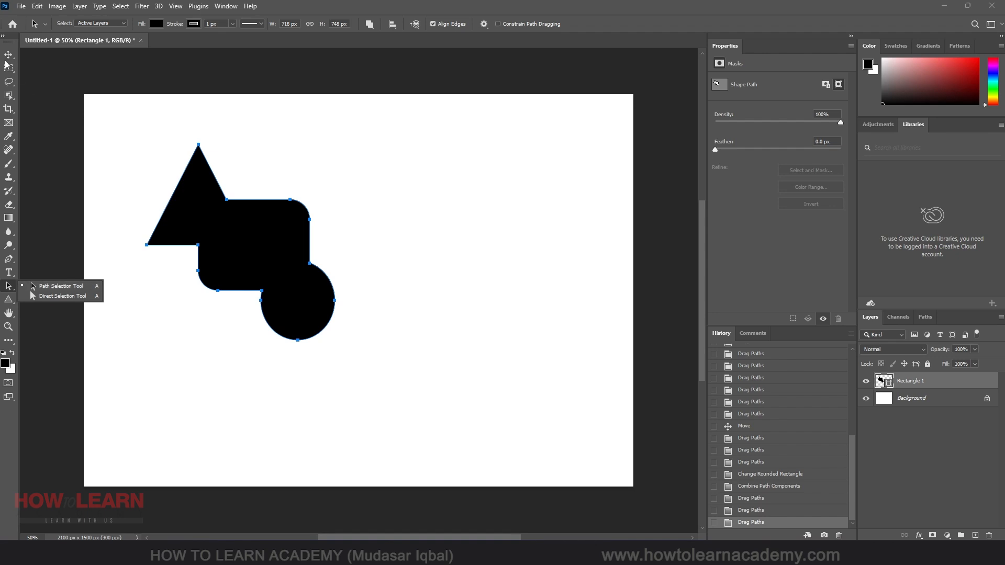
{"action": "key", "text": "v"}
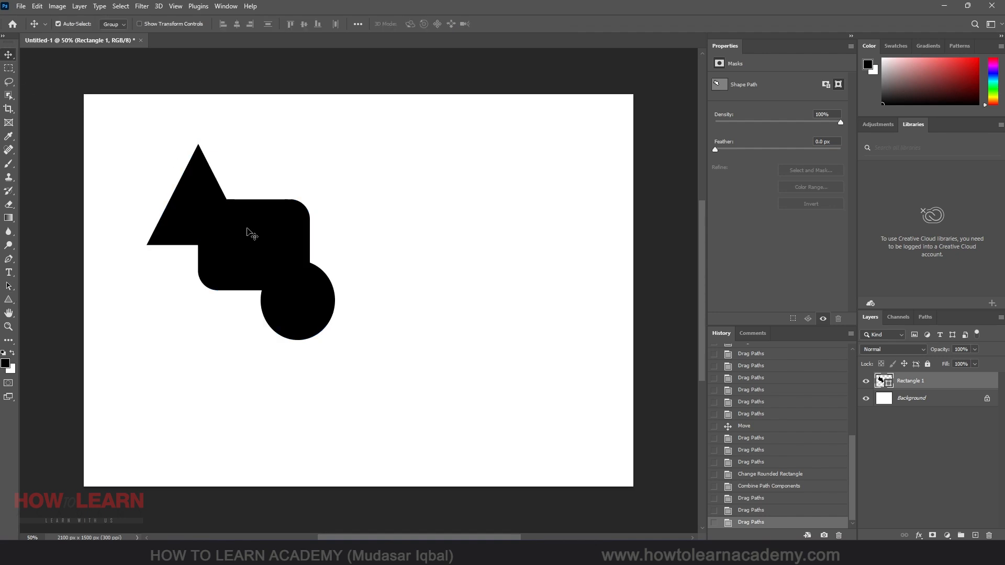
{"action": "key", "text": "Delete"}
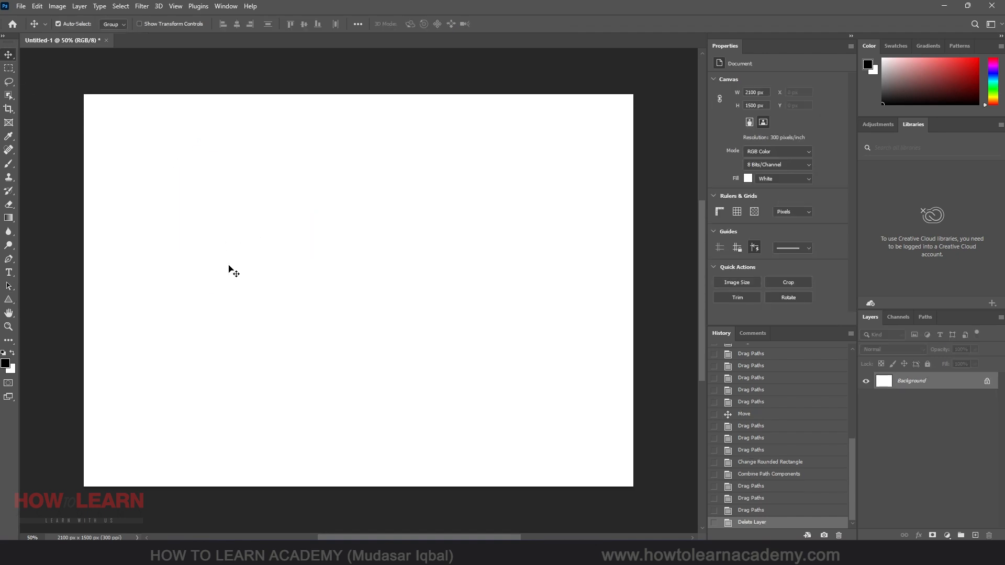
- Draw a black rectangle about 449 by 407 px in the upper-left part of the canvas
{"action": "left_click", "coordinate": [9, 302]}
{"action": "left_click", "coordinate": [58, 301]}
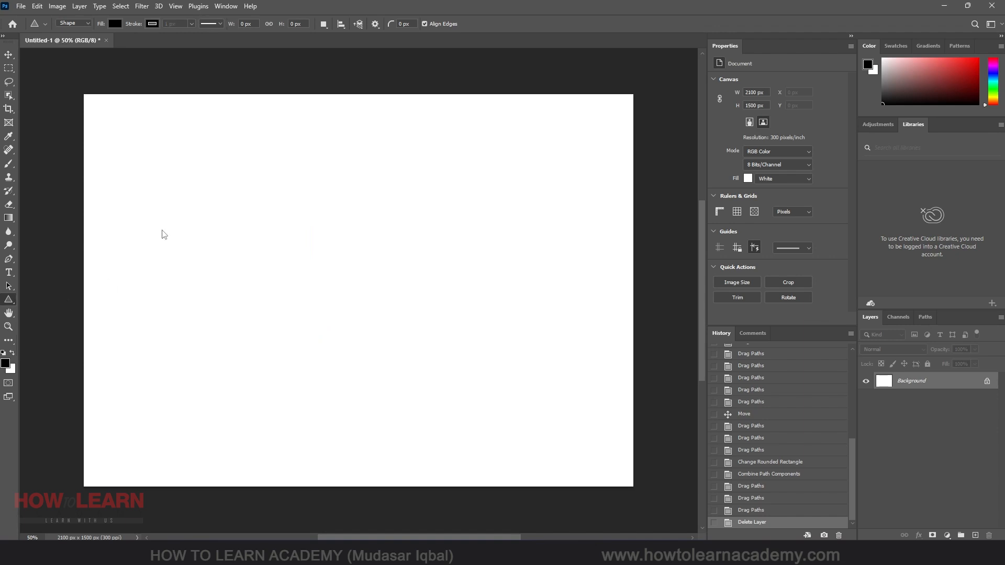
{"action": "left_click_drag", "start_coordinate": [194, 176], "coordinate": [313, 281]}
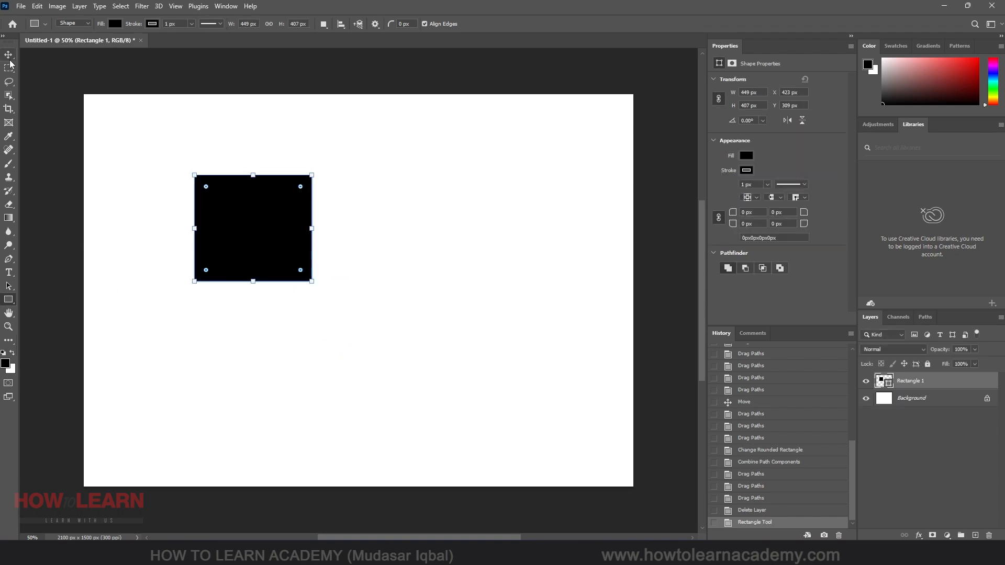
- Add a rectangle about 409 by 361 px over the first one's lower-right corner in the same layer using Combine Shapes
{"action": "left_click", "coordinate": [331, 25]}
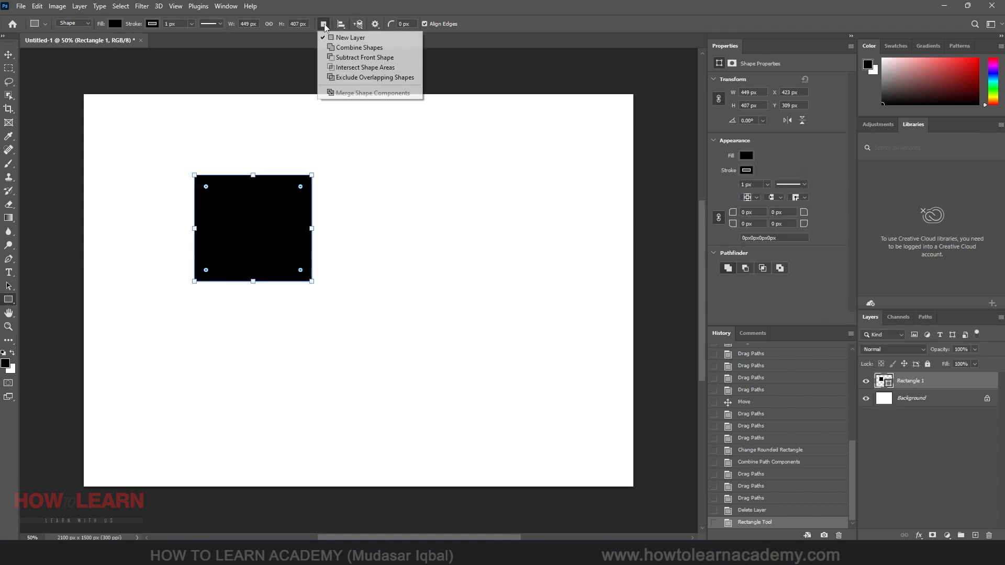
{"action": "left_click", "coordinate": [354, 47]}
{"action": "left_click_drag", "start_coordinate": [352, 218], "coordinate": [244, 311]}
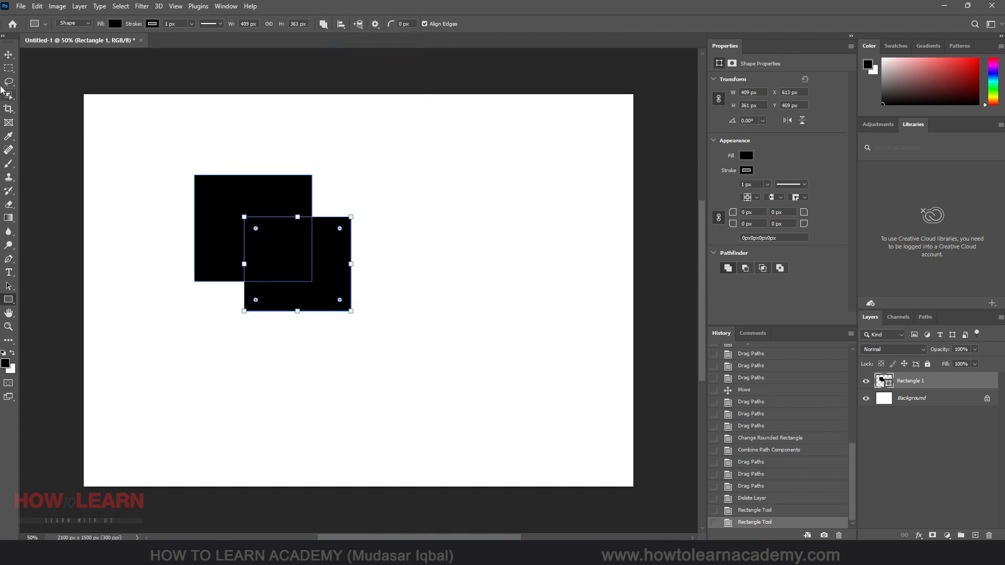
- Set the smaller rectangle's path operation to Subtract Front Shape and deselect the paths
{"action": "key", "text": "a"}
{"action": "left_click", "coordinate": [370, 24]}
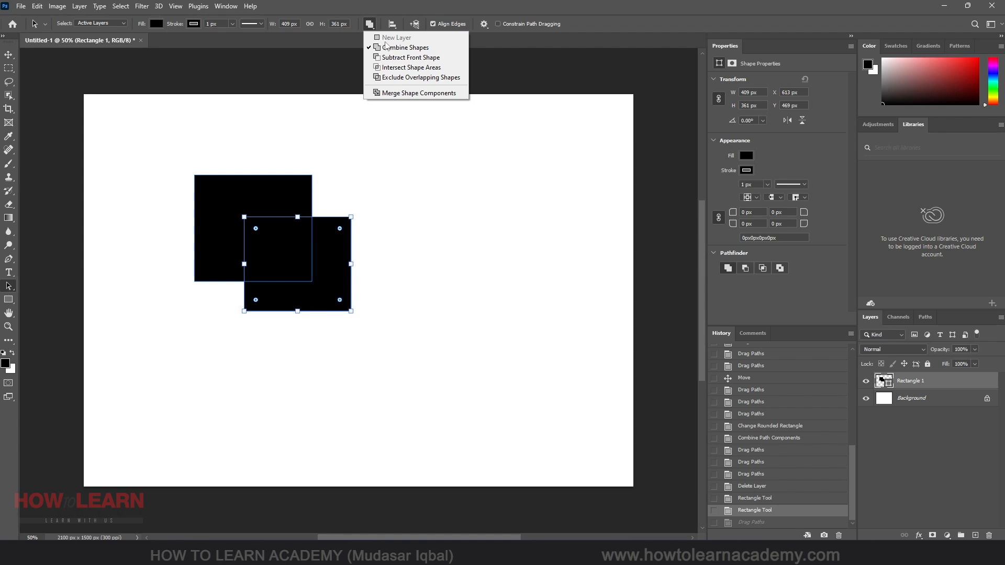
{"action": "left_click", "coordinate": [400, 59]}
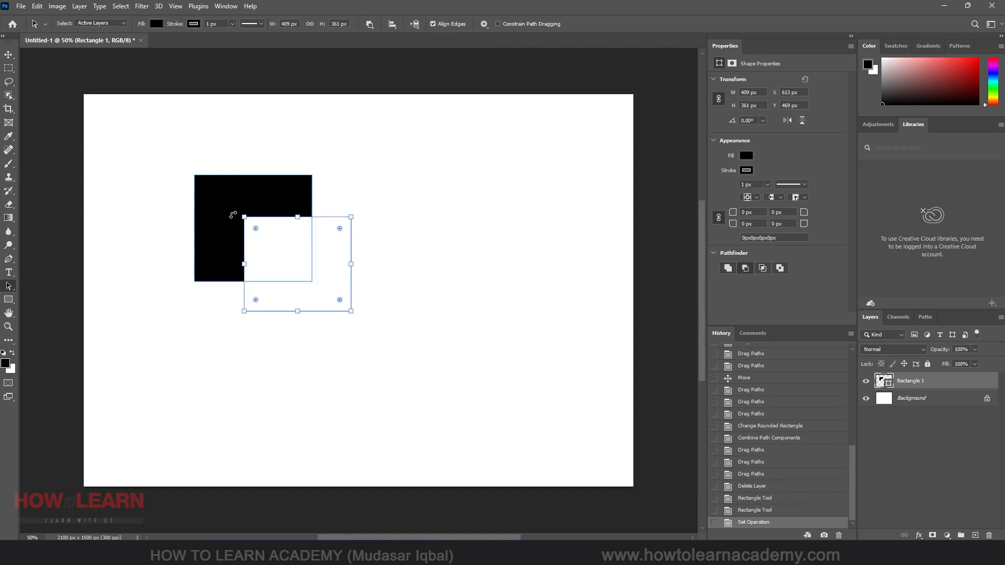
{"action": "left_click", "coordinate": [390, 234]}
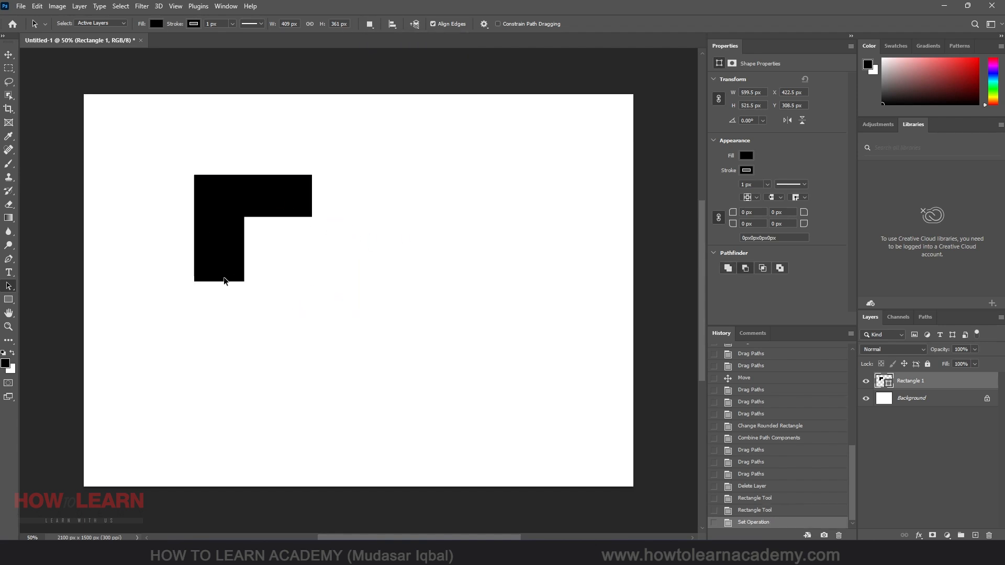
- Select the larger rectangle and examine the Merge Shape Components option among its path operations
{"action": "left_click", "coordinate": [269, 194]}
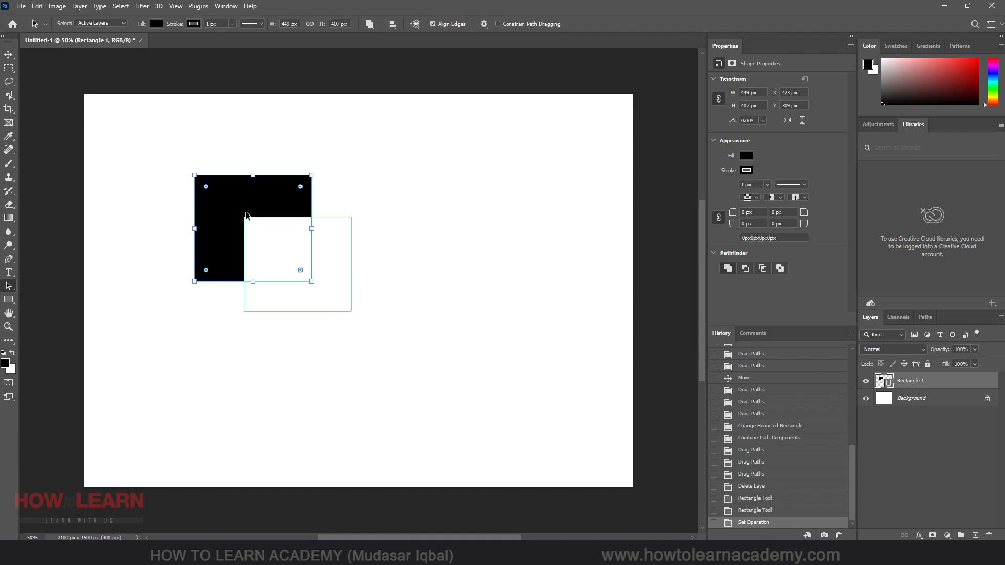
{"action": "left_click", "coordinate": [371, 25]}
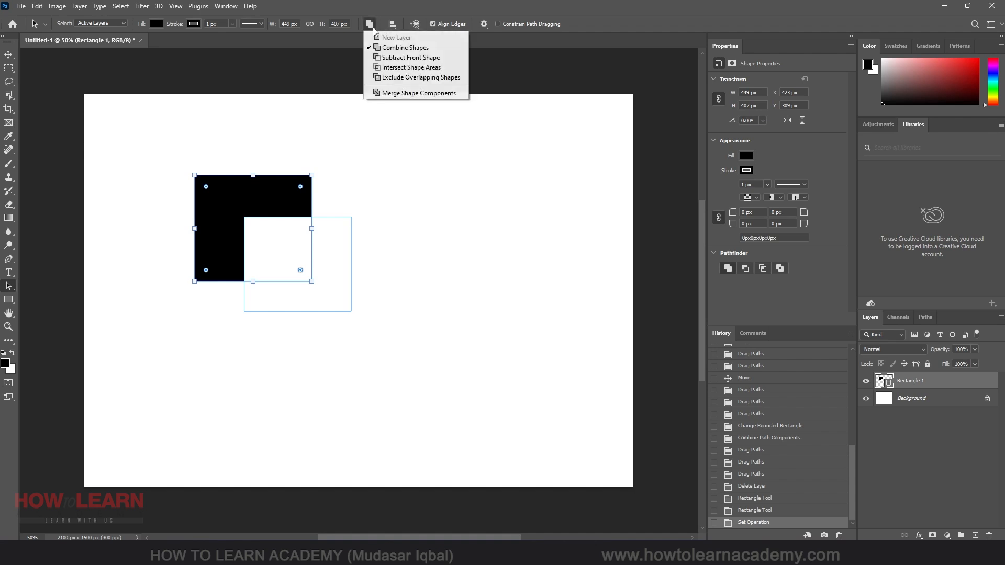
{"action": "left_click", "coordinate": [396, 93]}
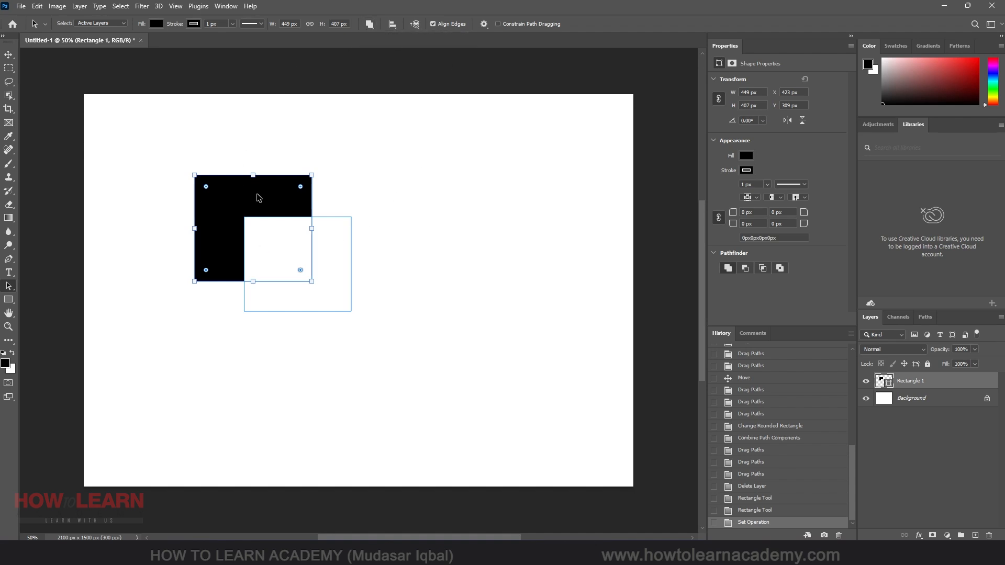
{"action": "left_click", "coordinate": [370, 24]}
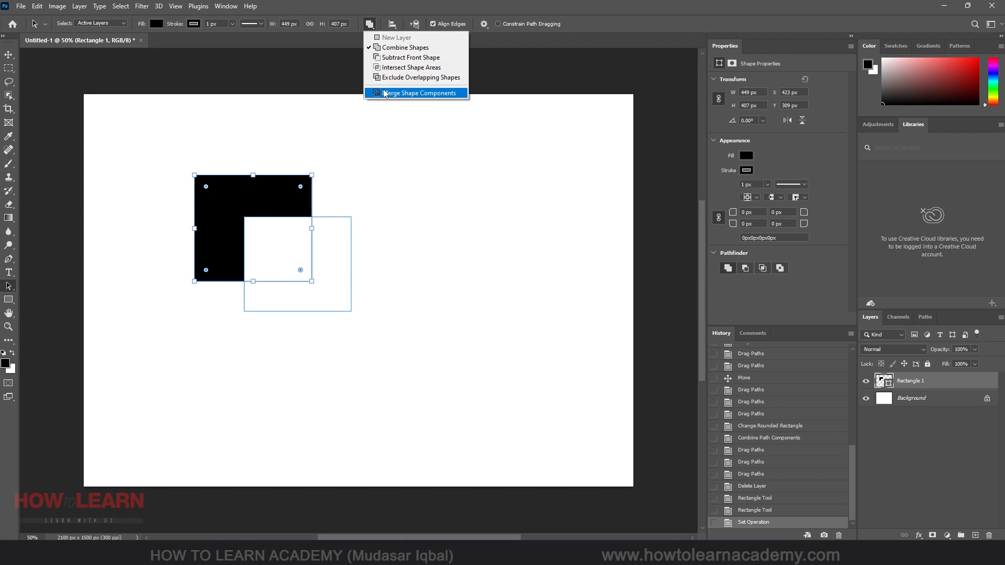
- Move the subtracting rectangle onto the larger rectangle's upper-right corner with the Path Selection tool
{"action": "left_click", "coordinate": [9, 289]}
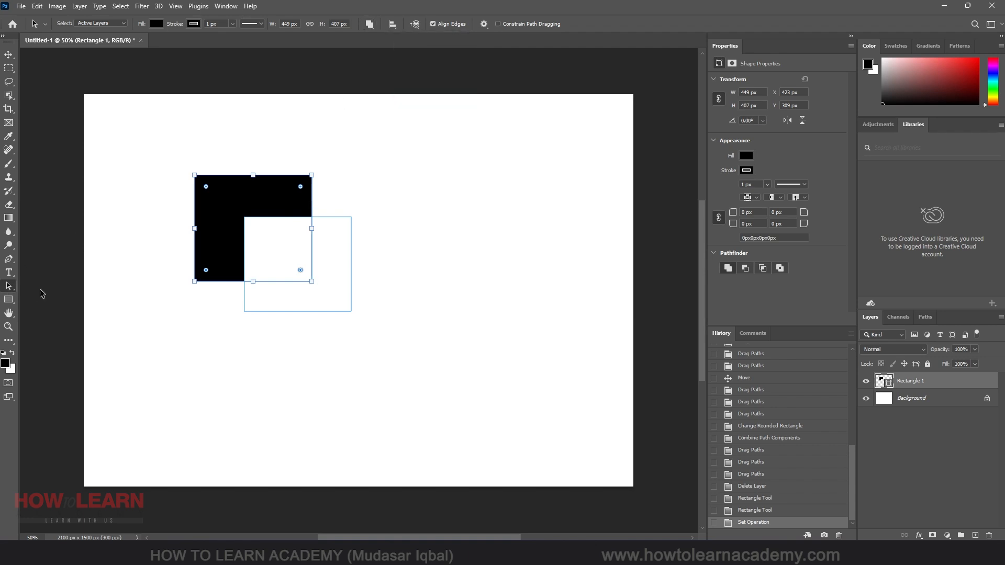
{"action": "key", "text": "ctrl+a"}
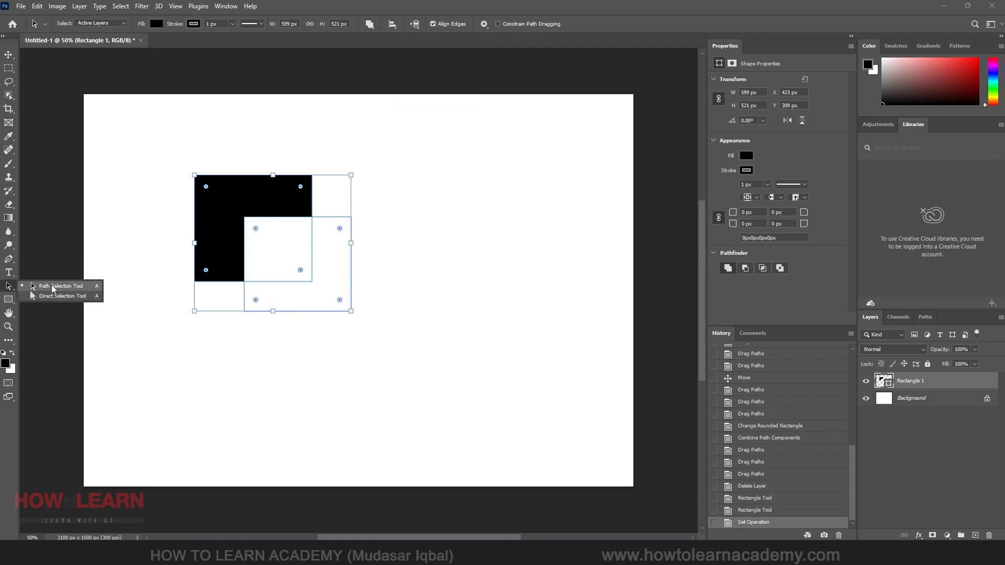
{"action": "left_click", "coordinate": [42, 297]}
{"action": "left_click_drag", "start_coordinate": [339, 287], "coordinate": [323, 207]}
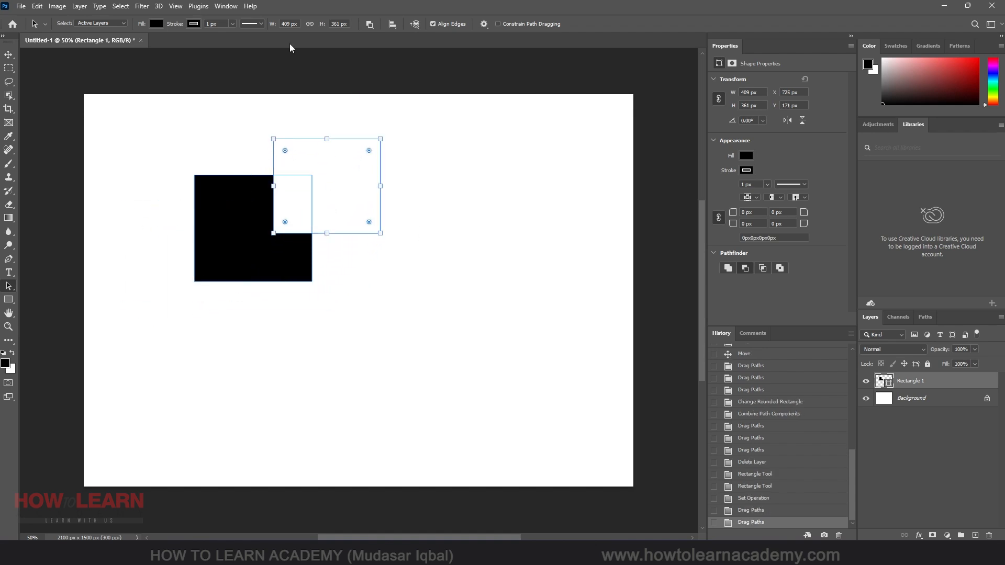
- Merge the two rectangles into one regular path, keeping only the L-shaped remainder
{"action": "left_click", "coordinate": [370, 23]}
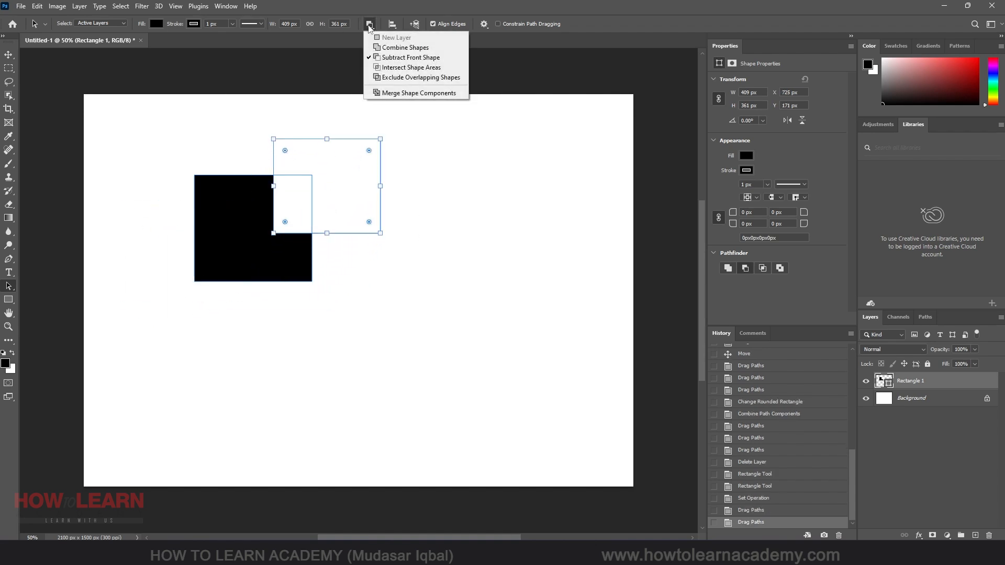
{"action": "left_click", "coordinate": [403, 93]}
{"action": "left_click", "coordinate": [464, 205]}
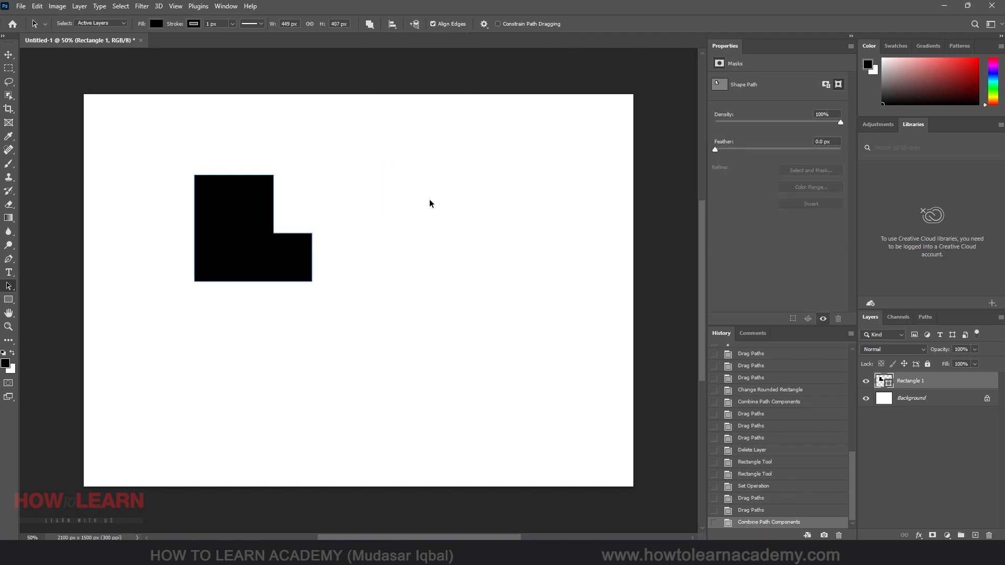
- Move the merged L-shape around the canvas, and undo those moves together with the merge of the two rectangles
{"action": "mouse_move", "coordinate": [240, 241]}
{"action": "left_mouse_down"}
{"action": "mouse_move", "coordinate": [338, 250]}
{"action": "mouse_move", "coordinate": [242, 224]}
{"action": "left_mouse_up"}
{"action": "mouse_move", "coordinate": [242, 217]}
{"action": "left_mouse_down"}
{"action": "mouse_move", "coordinate": [286, 243]}
{"action": "mouse_move", "coordinate": [246, 243]}
{"action": "mouse_move", "coordinate": [234, 224]}
{"action": "mouse_move", "coordinate": [249, 216]}
{"action": "left_mouse_up"}
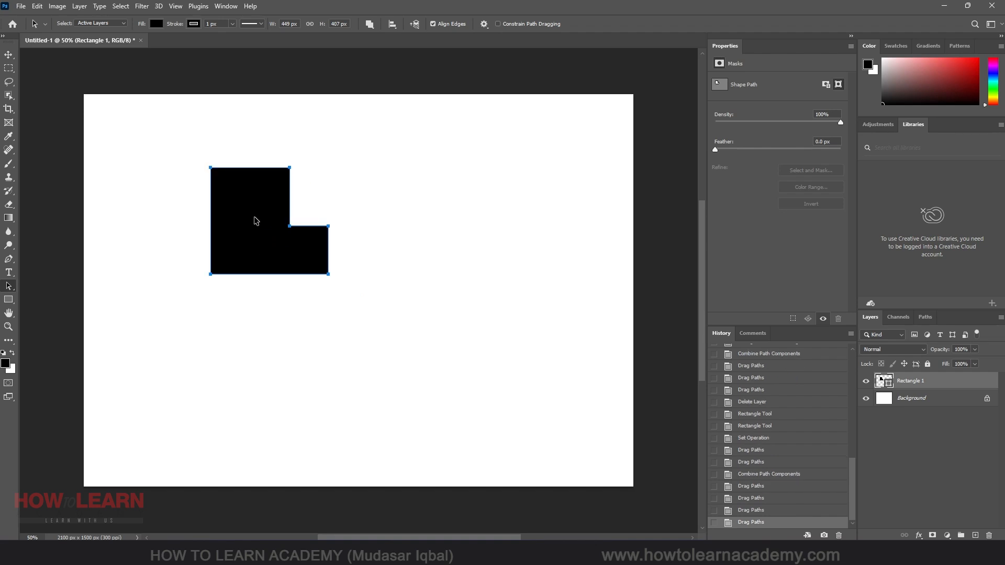
{"action": "key", "text": "ctrl+z"}
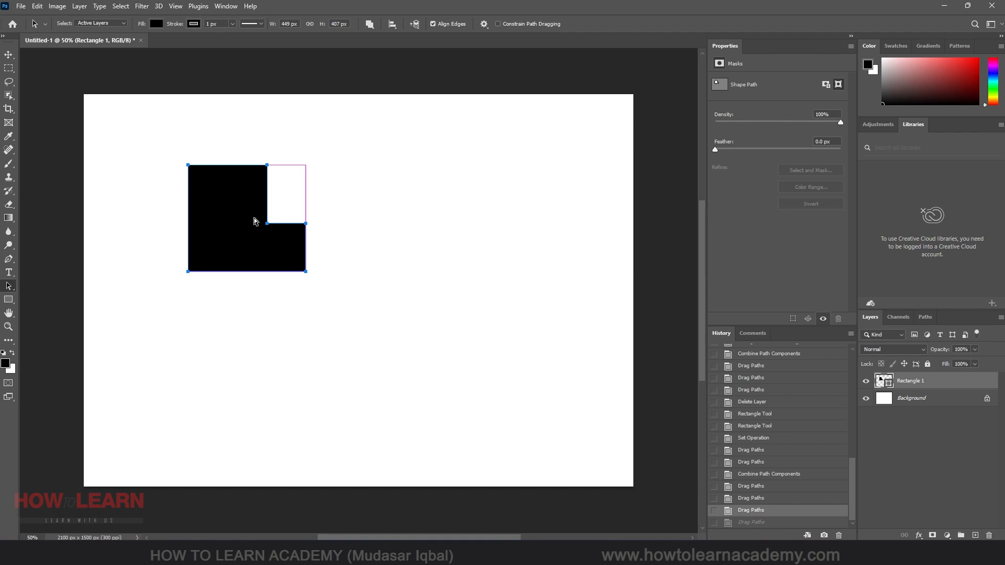
{"action": "key", "text": "ctrl+z"}
{"action": "key", "text": "ctrl+z"}
{"action": "key", "text": "ctrl+z"}
{"action": "key", "text": "ctrl+z"}
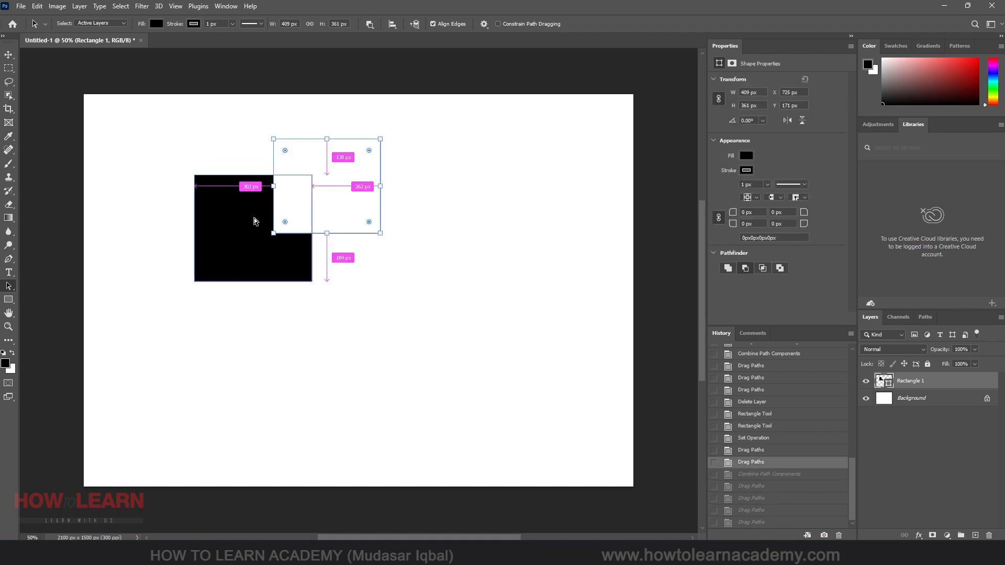
- Set the smaller rectangle's path operation to Intersect Shape Areas and move it onto the larger rectangle's lower-right corner
{"action": "left_click", "coordinate": [370, 25]}
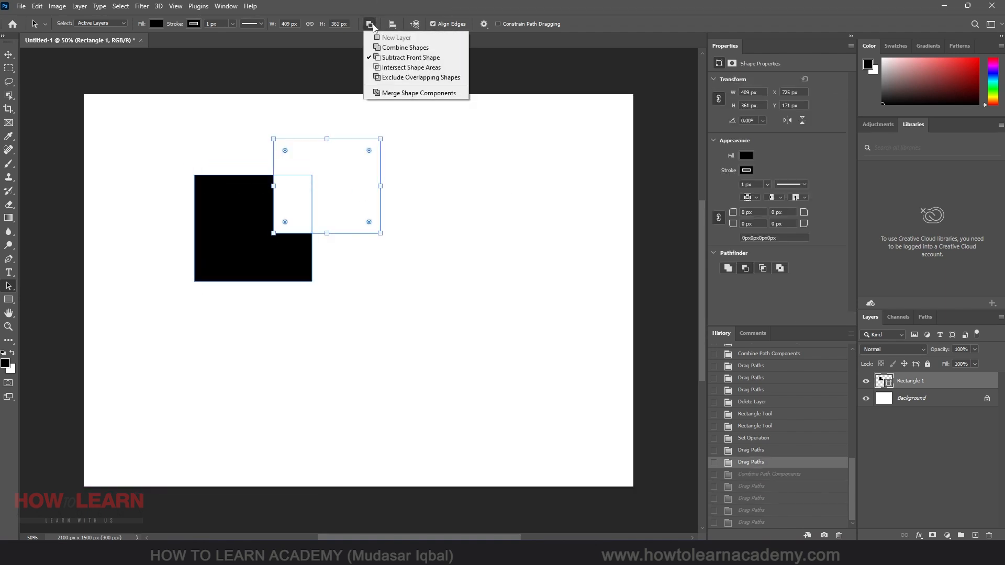
{"action": "left_click", "coordinate": [417, 72]}
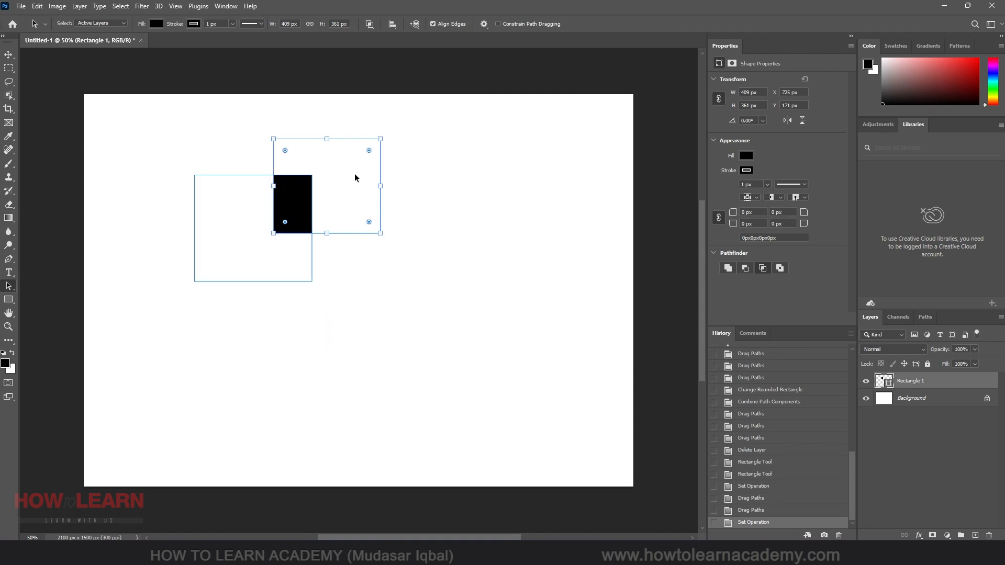
{"action": "left_click_drag", "start_coordinate": [354, 174], "coordinate": [356, 287]}
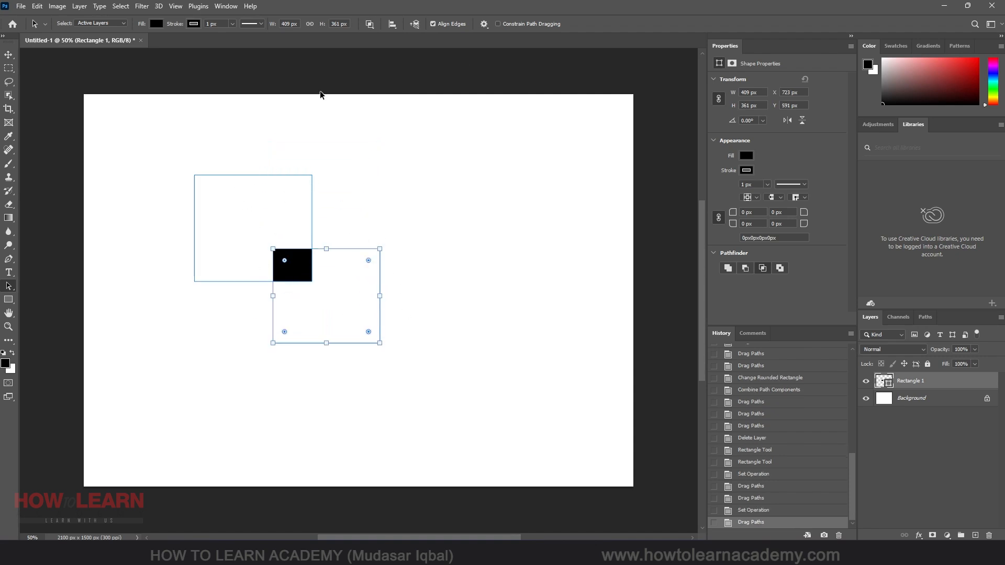
- Change the smaller rectangle's path operation to Exclude Overlapping Shapes
{"action": "left_click", "coordinate": [373, 25]}
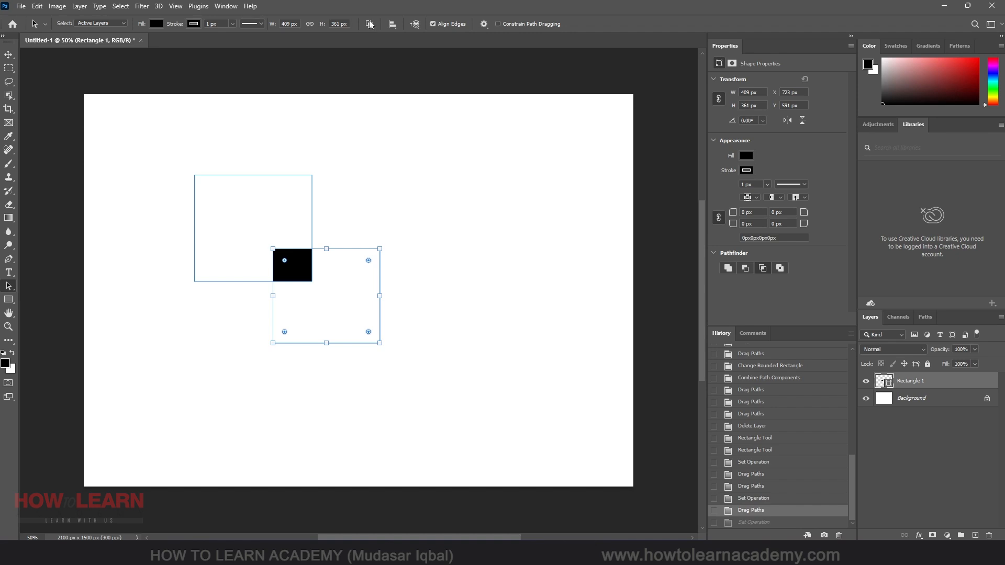
{"action": "left_click", "coordinate": [370, 24]}
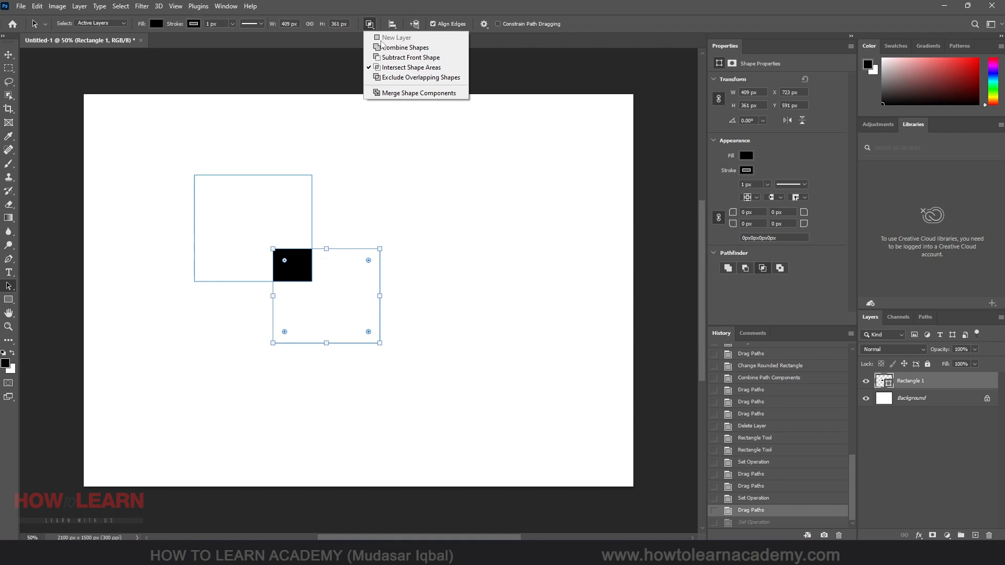
{"action": "left_click", "coordinate": [390, 78]}
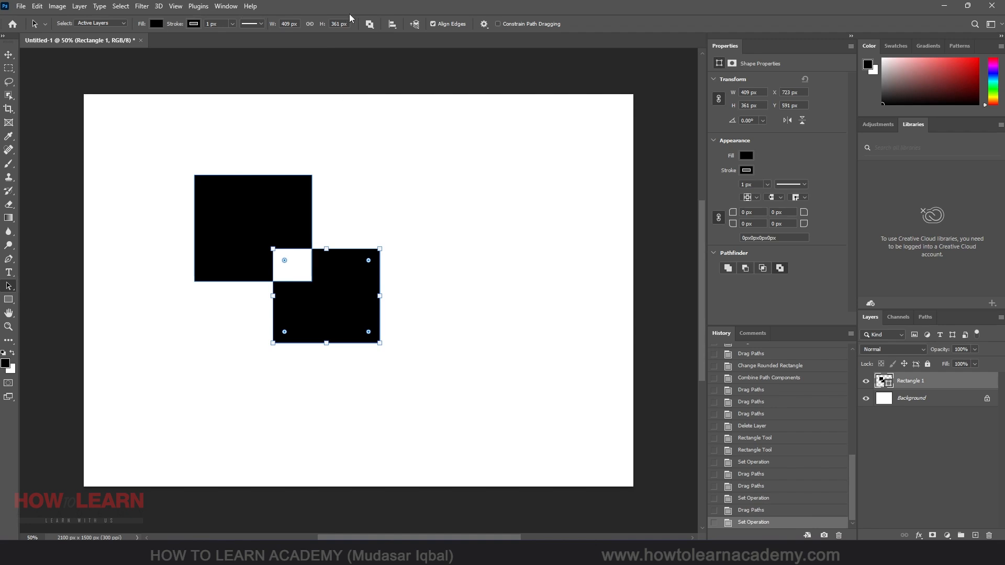
- Merge the two overlapping rectangles into one regular path and shift the merged shape slightly up and left
{"action": "left_click", "coordinate": [372, 25]}
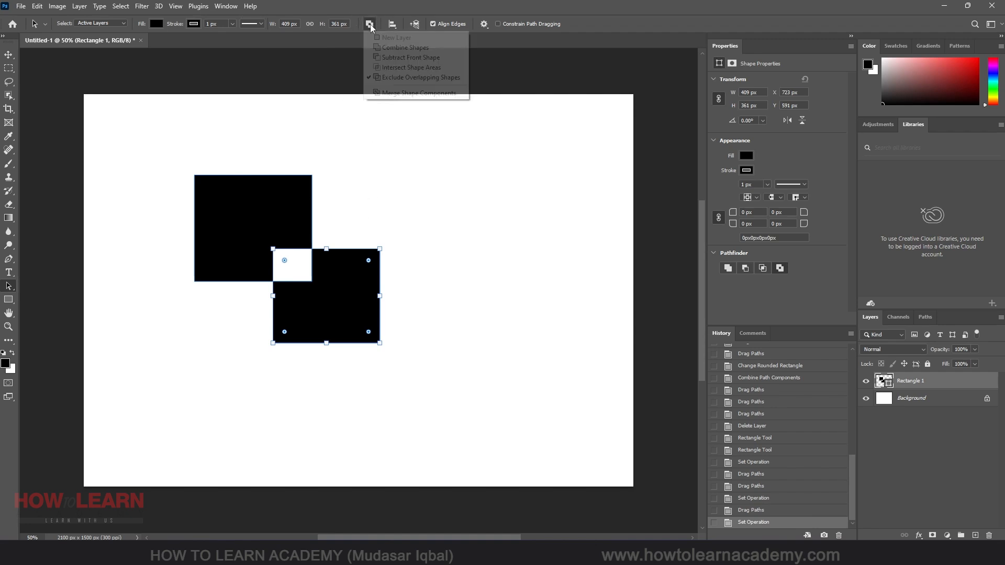
{"action": "left_click", "coordinate": [409, 94]}
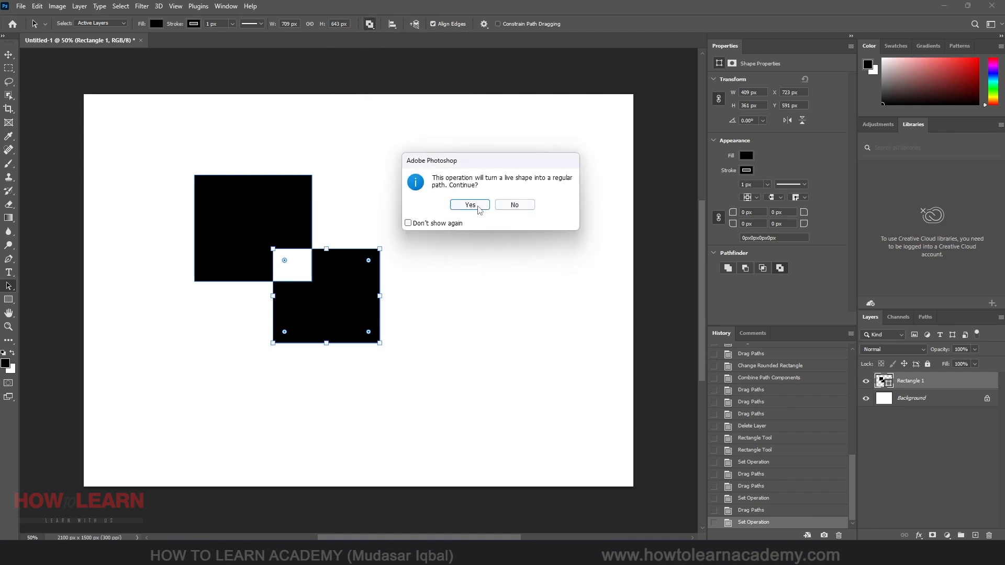
{"action": "left_click", "coordinate": [470, 206]}
{"action": "mouse_move", "coordinate": [292, 208]}
{"action": "left_mouse_down"}
{"action": "mouse_move", "coordinate": [267, 200]}
{"action": "mouse_move", "coordinate": [279, 201]}
{"action": "left_mouse_up"}
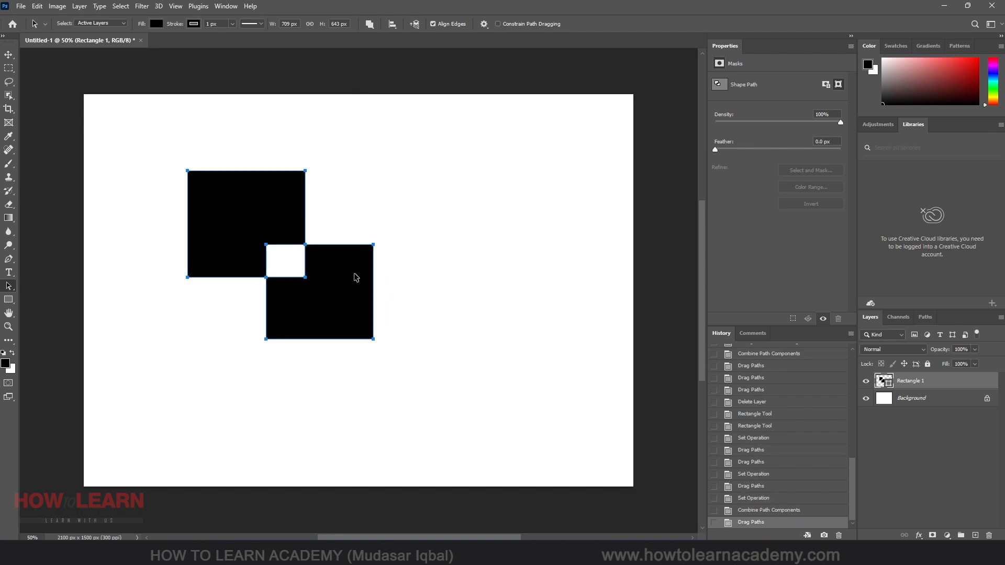
- Delete the merged shape and draw a new square of about 382 px in the canvas's left half
{"action": "key", "text": "Delete"}
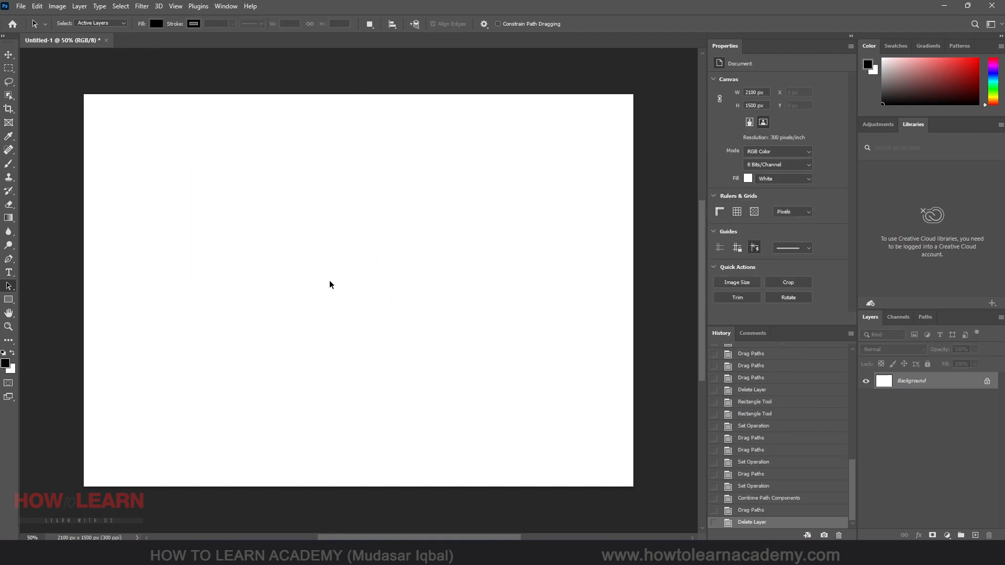
{"action": "left_click", "coordinate": [9, 299]}
{"action": "left_click_drag", "start_coordinate": [185, 208], "coordinate": [283, 307]}
{"action": "key", "text": "v"}
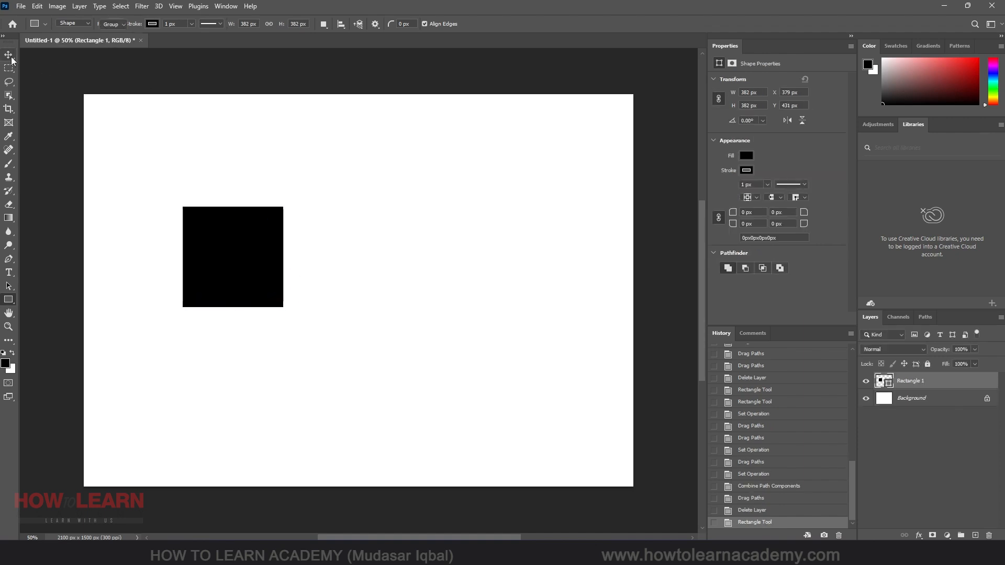
- Try adding a second rectangle with Combine Shapes, overlapping the square's lower-right corner, and undo it
{"action": "left_click", "coordinate": [9, 299]}
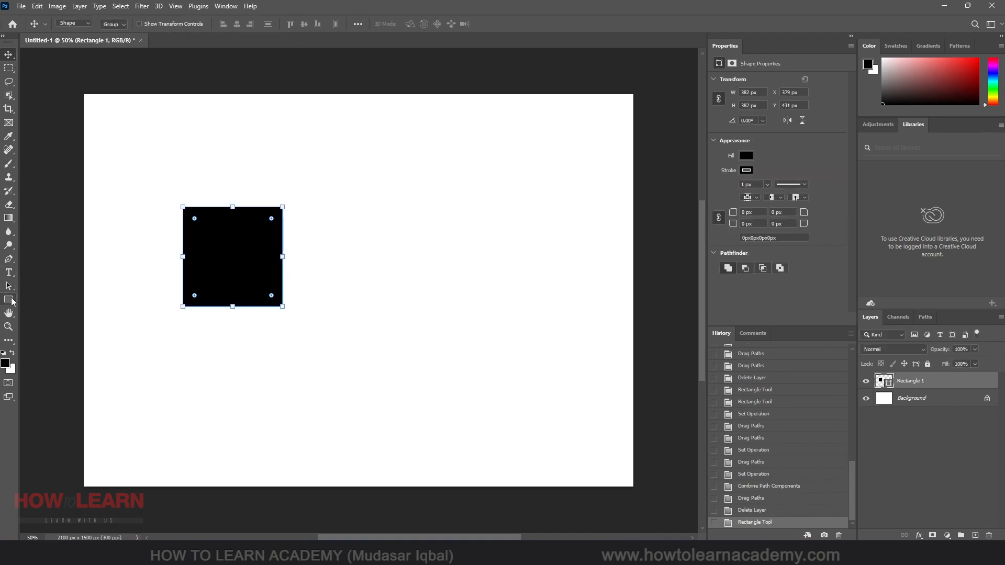
{"action": "left_click", "coordinate": [325, 23]}
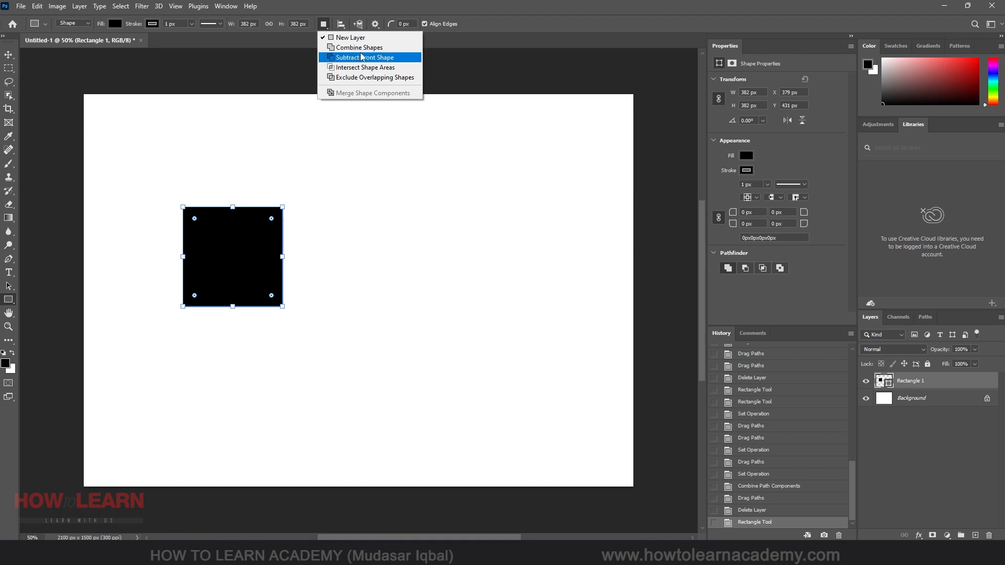
{"action": "left_click", "coordinate": [346, 48]}
{"action": "left_click_drag", "start_coordinate": [233, 256], "coordinate": [313, 348]}
{"action": "key", "text": "ctrl+z"}
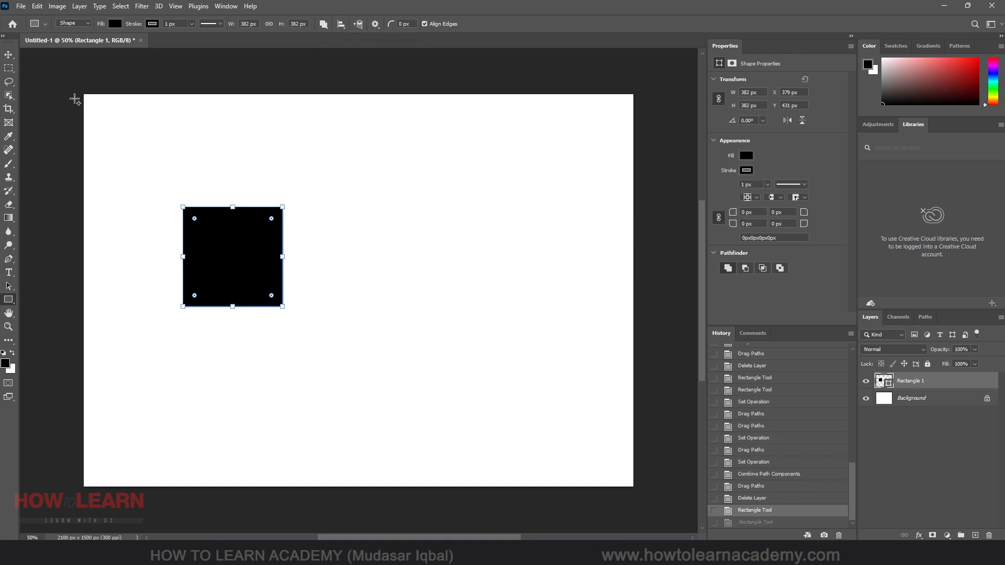
- Delete the square and draw a new rectangle about 495 × 403 px with the Rectangle tool
{"action": "left_click", "coordinate": [8, 55]}
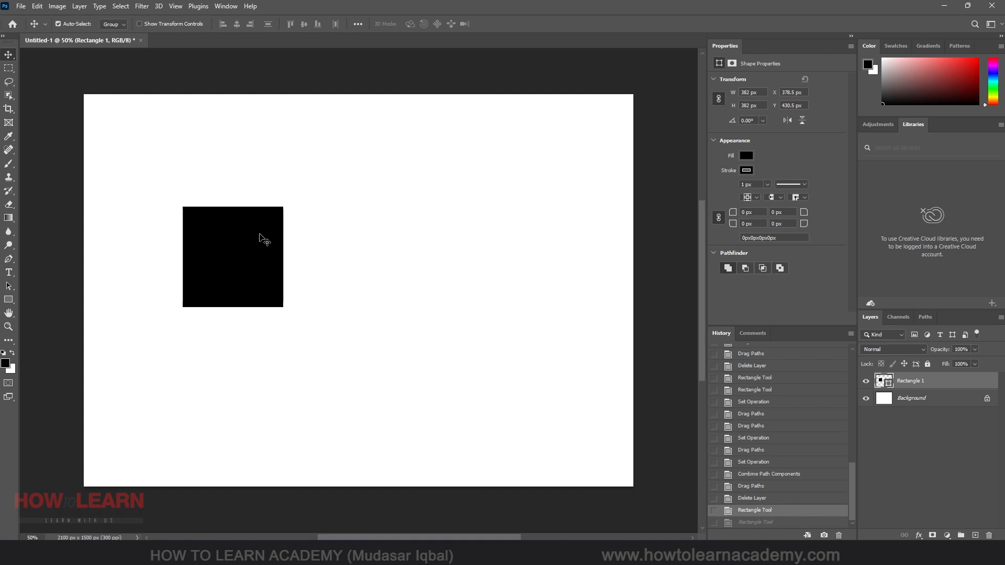
{"action": "key", "text": "Delete"}
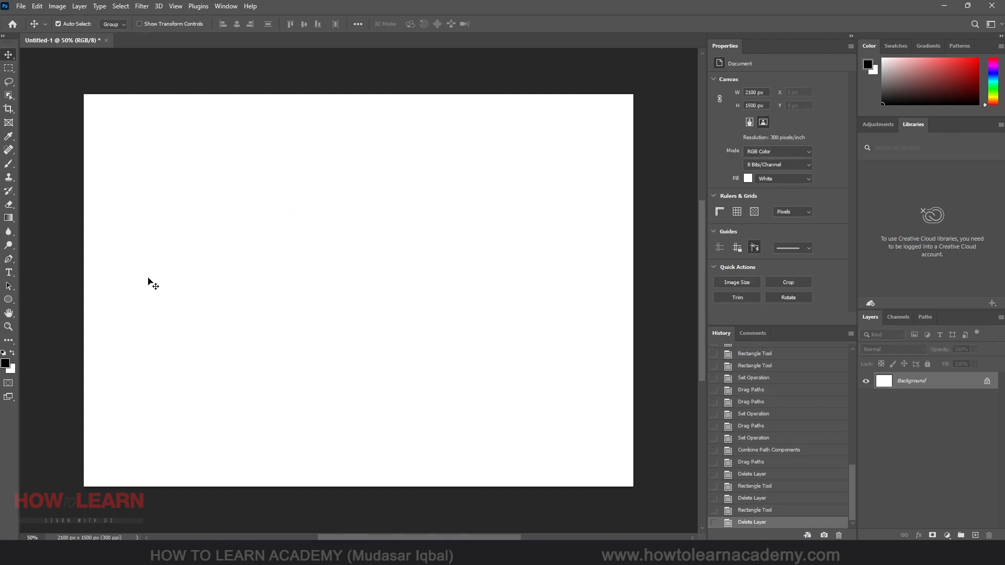
{"action": "left_click", "coordinate": [9, 301]}
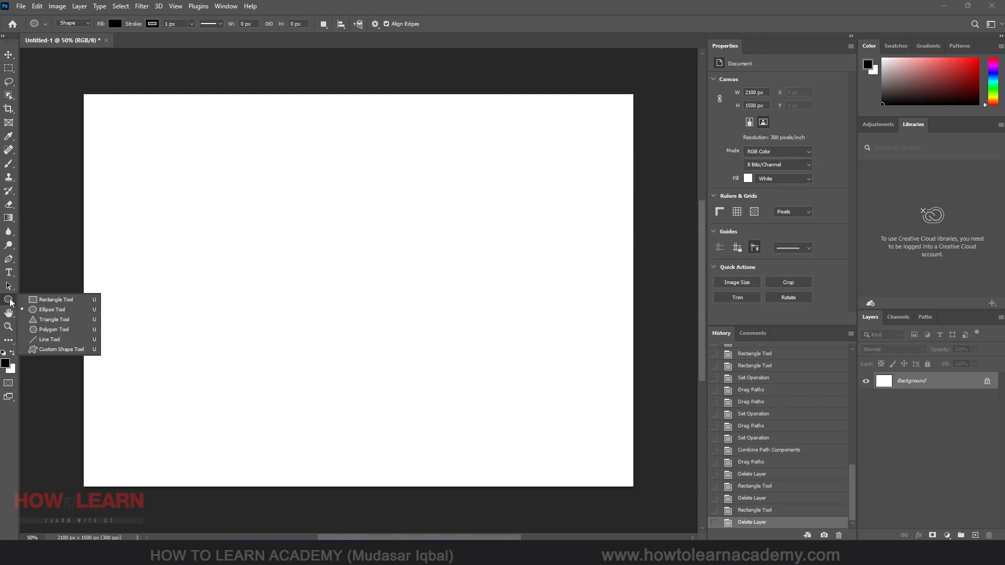
{"action": "left_click", "coordinate": [56, 300]}
{"action": "left_click_drag", "start_coordinate": [189, 201], "coordinate": [318, 306]}
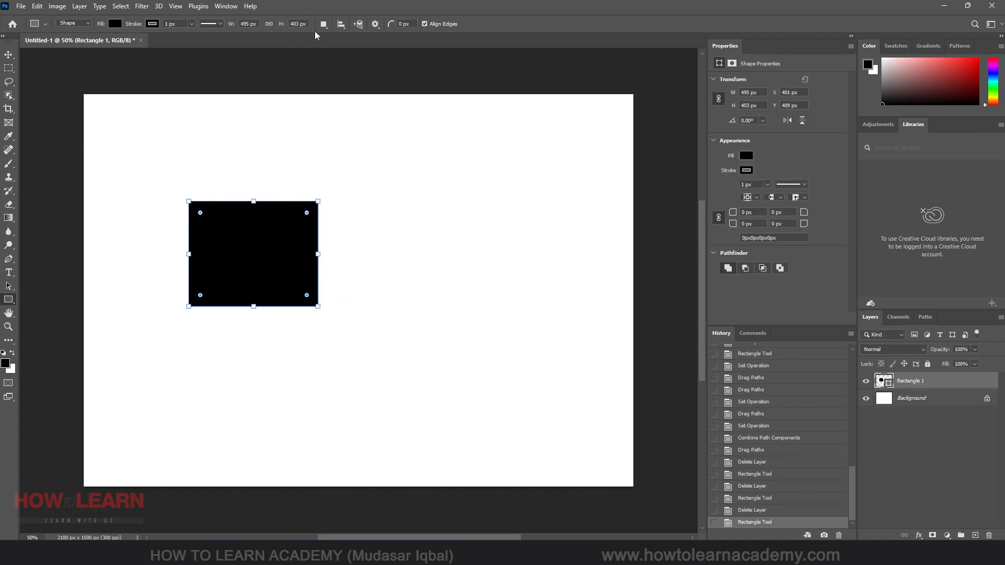
- Try Subtract Front Shape with the Ellipse tool while the rectangle is still selected, and undo the operation change
{"action": "left_click", "coordinate": [6, 303]}
{"action": "left_click", "coordinate": [55, 309]}
{"action": "left_click", "coordinate": [323, 25]}
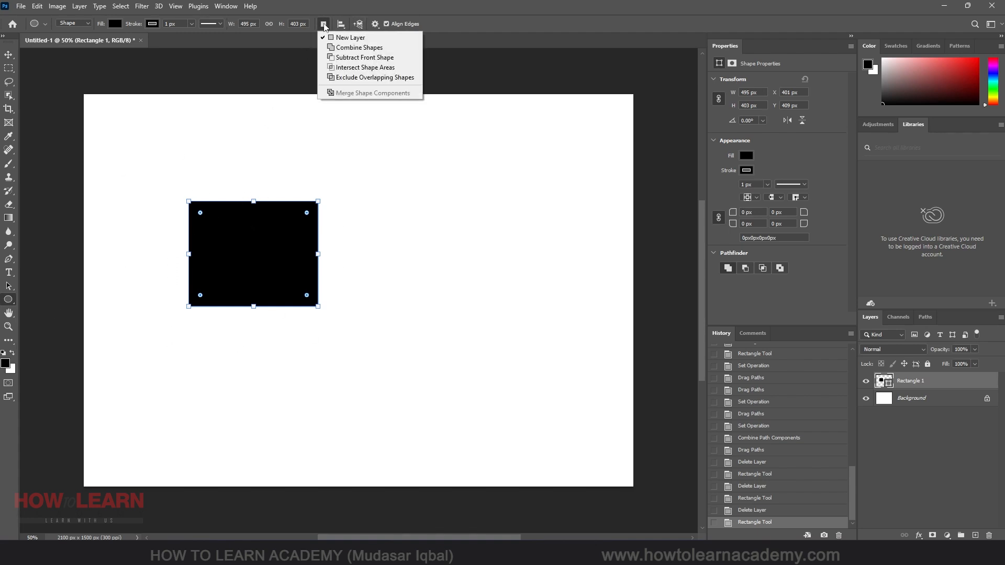
{"action": "left_click", "coordinate": [365, 59]}
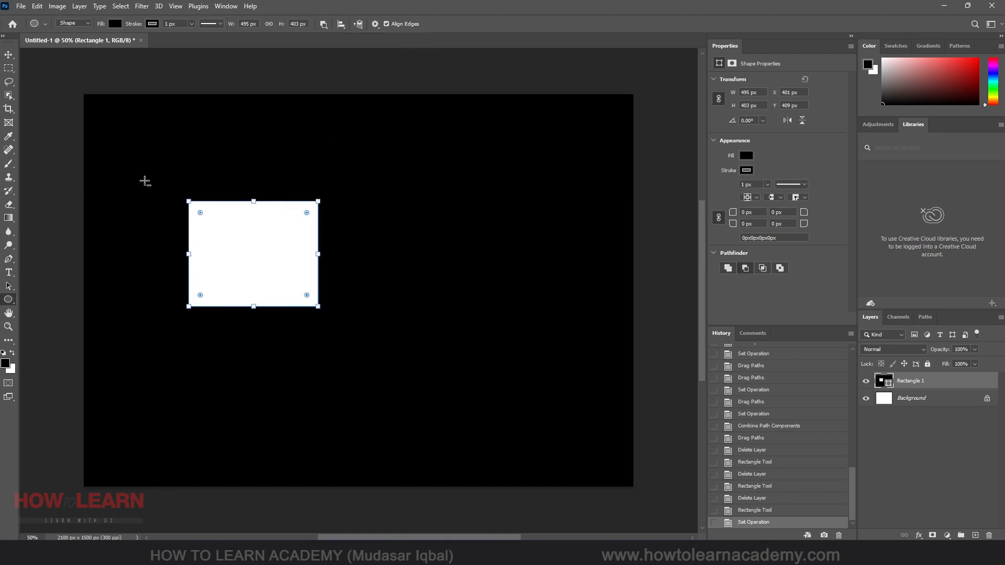
{"action": "left_click", "coordinate": [8, 54]}
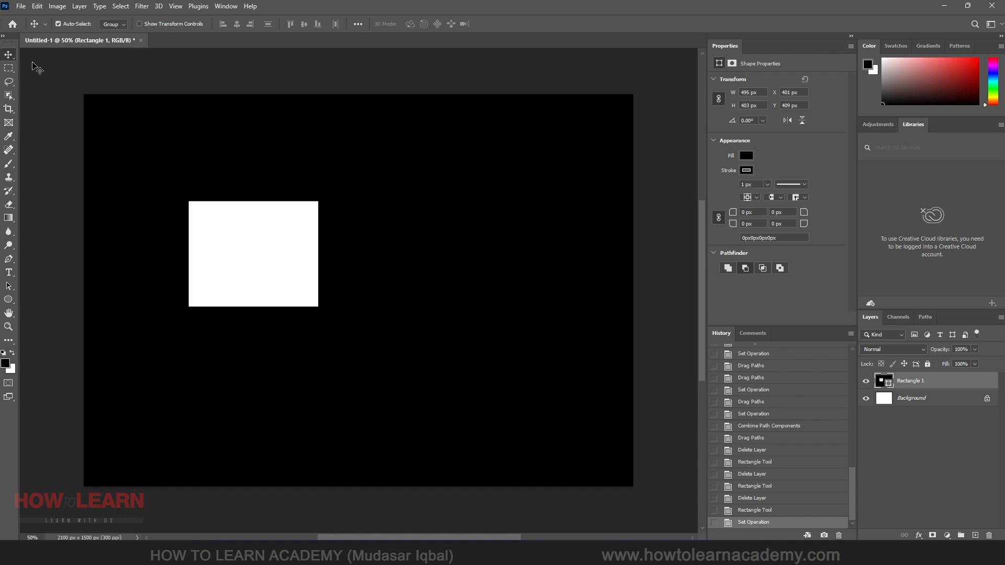
{"action": "left_click", "coordinate": [259, 234]}
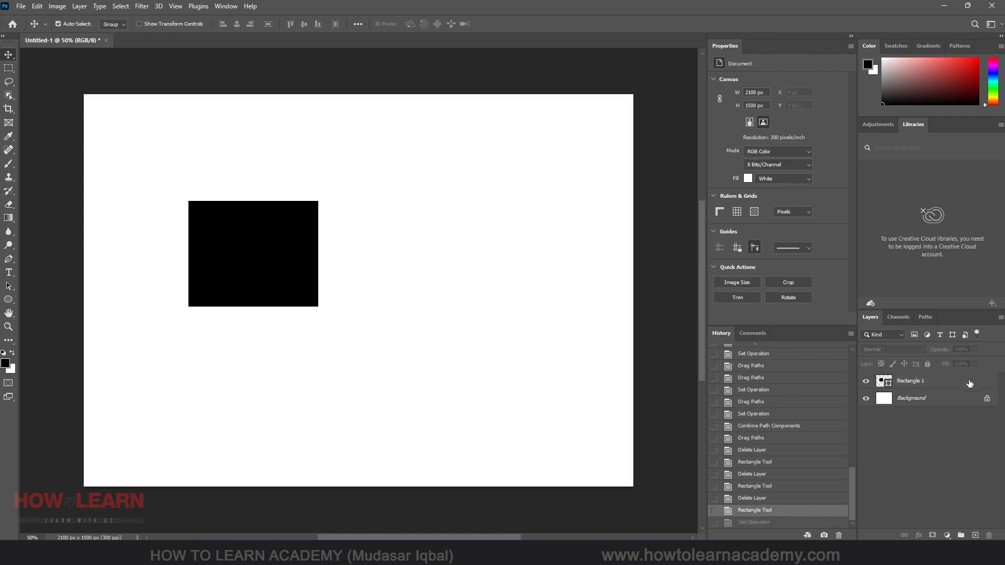
{"action": "key", "text": "ctrl+z"}
- Delete the Rectangle 1 layer, draw a new rectangle about 381 × 339 px, and deselect it
{"action": "left_click_drag", "start_coordinate": [958, 386], "coordinate": [989, 536]}
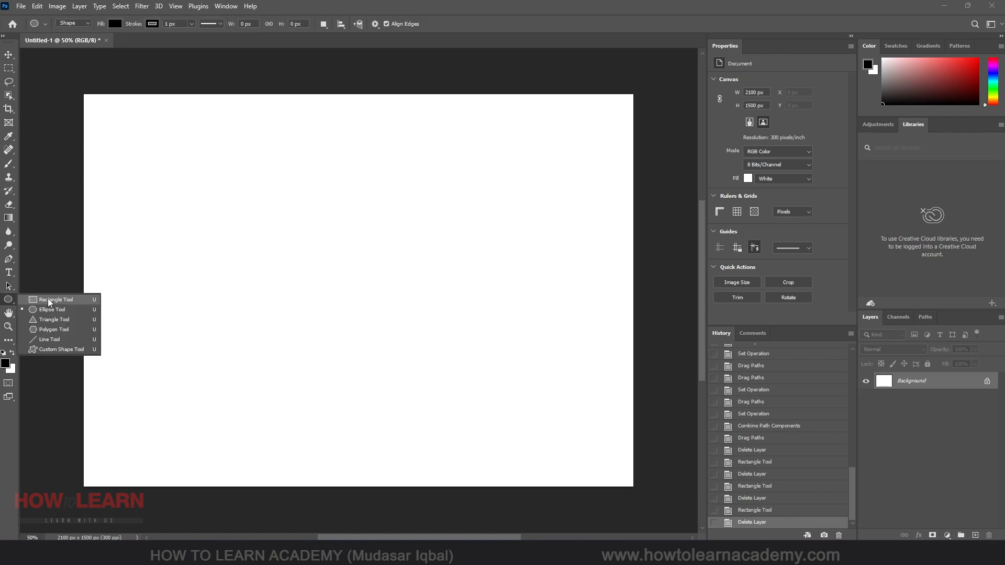
{"action": "left_click", "coordinate": [48, 302]}
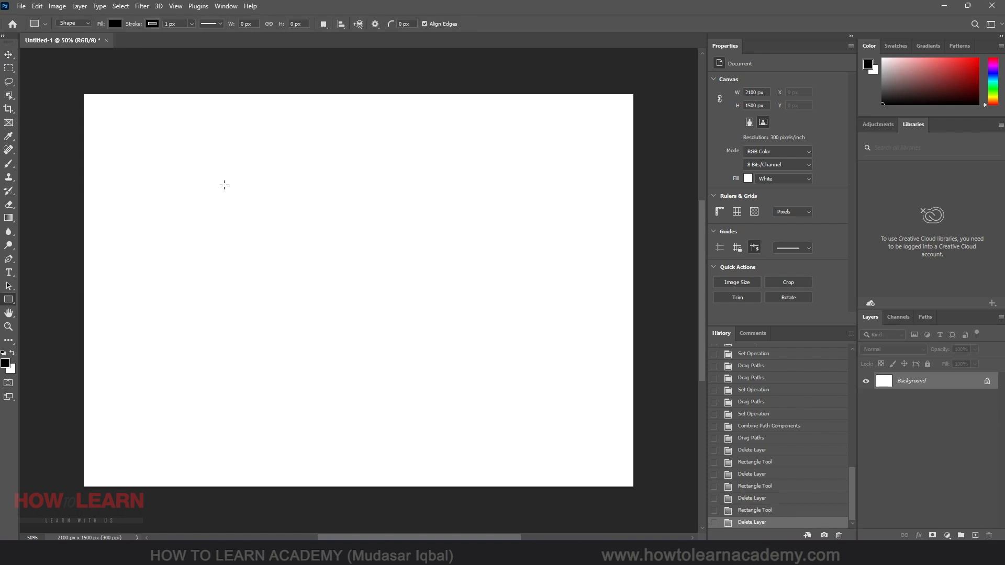
{"action": "left_click_drag", "start_coordinate": [186, 168], "coordinate": [286, 257]}
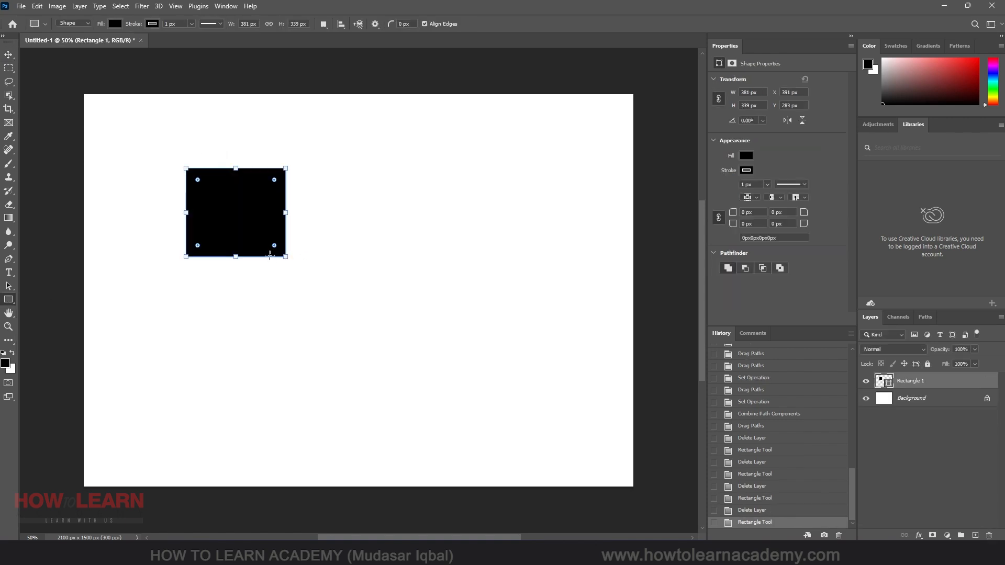
{"action": "left_click", "coordinate": [8, 55]}
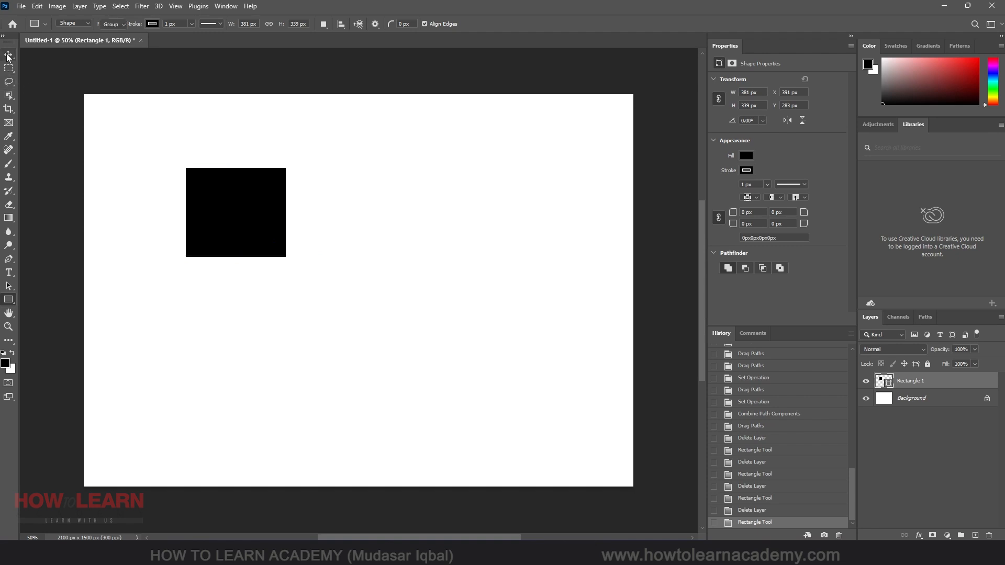
{"action": "left_click", "coordinate": [366, 215]}
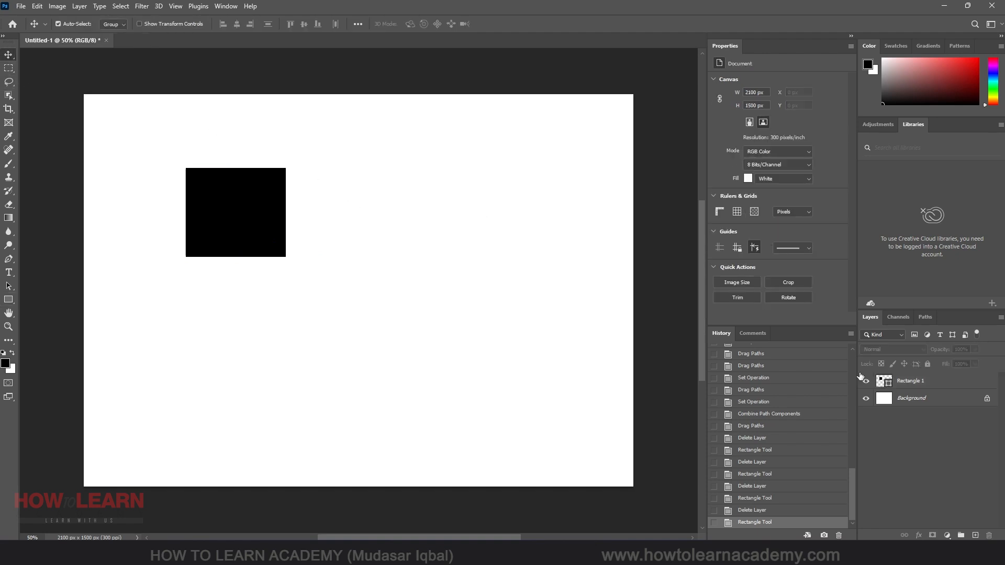
- Subtract an ellipse about 289 × 305 px from the rectangle's lower-right corner with the Ellipse tool set to Subtract Front Shape
{"action": "left_click", "coordinate": [9, 300]}
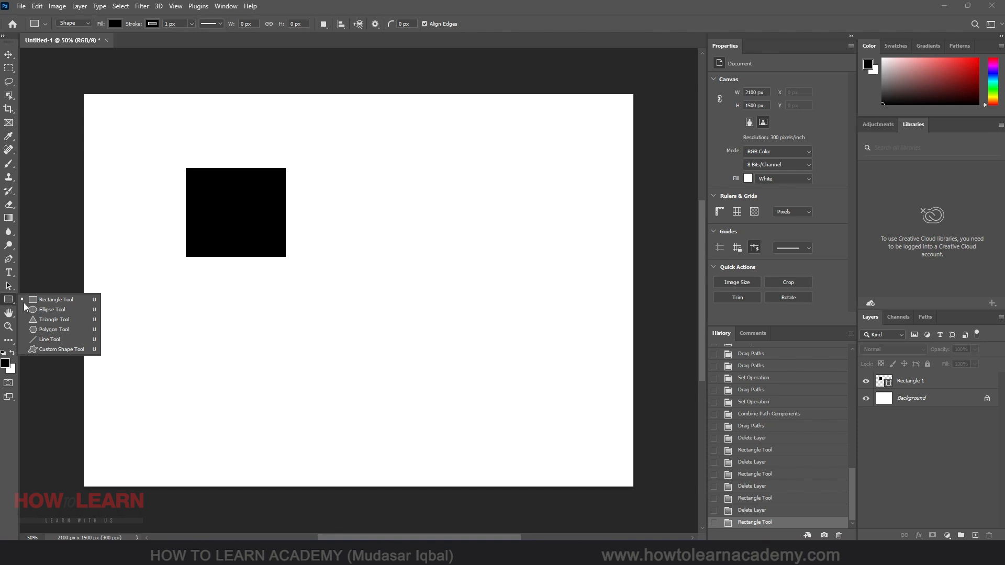
{"action": "left_click", "coordinate": [45, 310]}
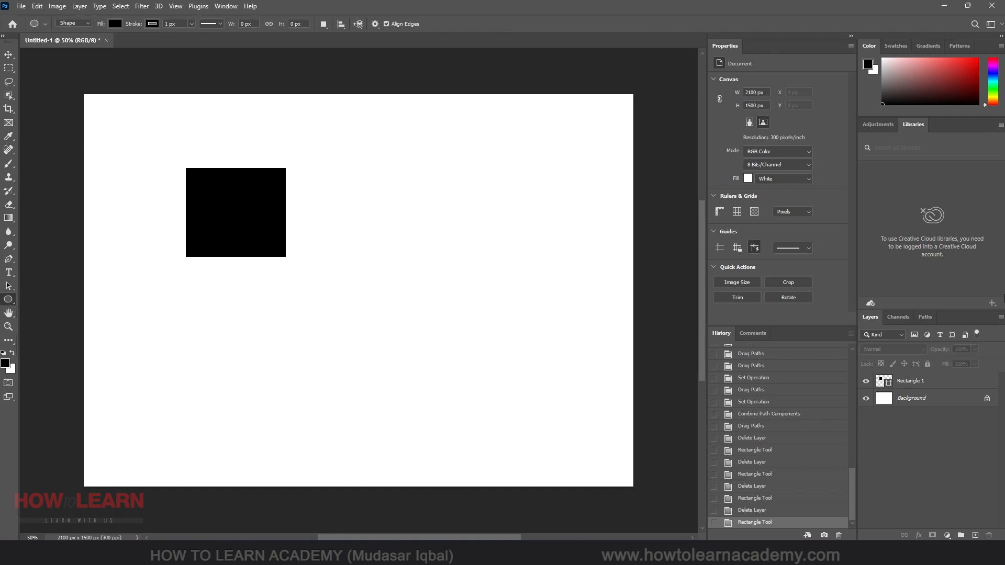
{"action": "left_click", "coordinate": [943, 384]}
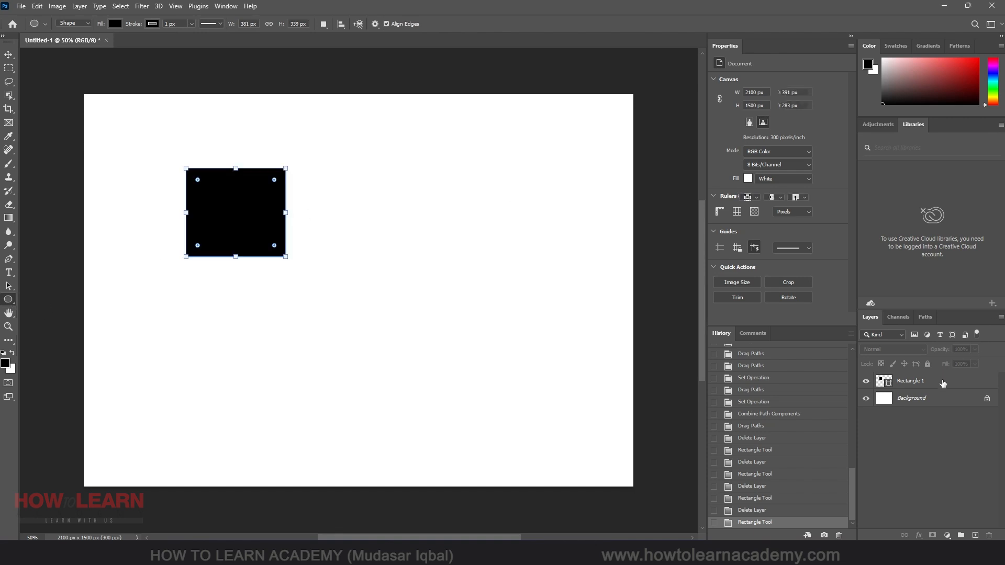
{"action": "left_click", "coordinate": [325, 25]}
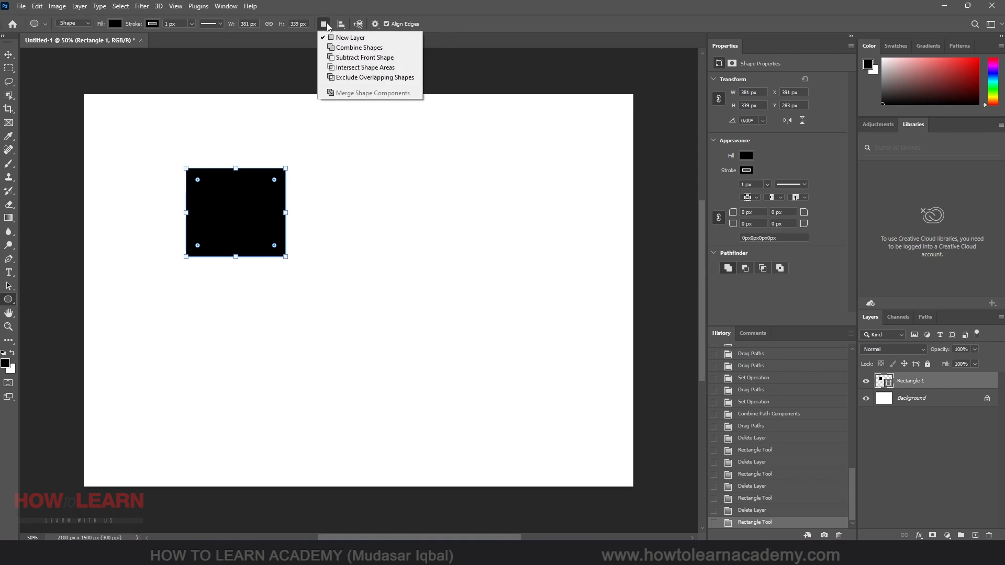
{"action": "left_click", "coordinate": [357, 57]}
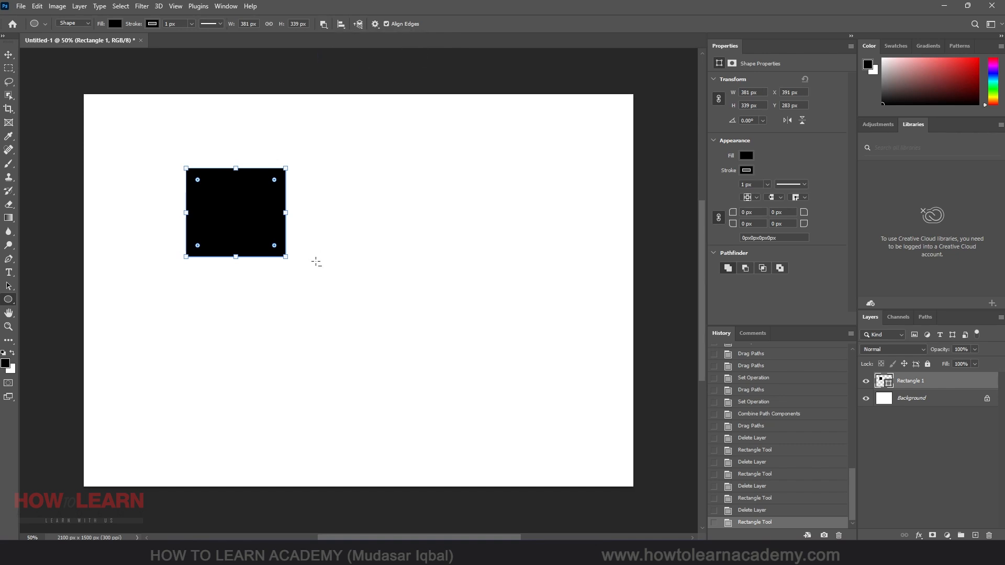
{"action": "left_click_drag", "start_coordinate": [326, 210], "coordinate": [249, 290]}
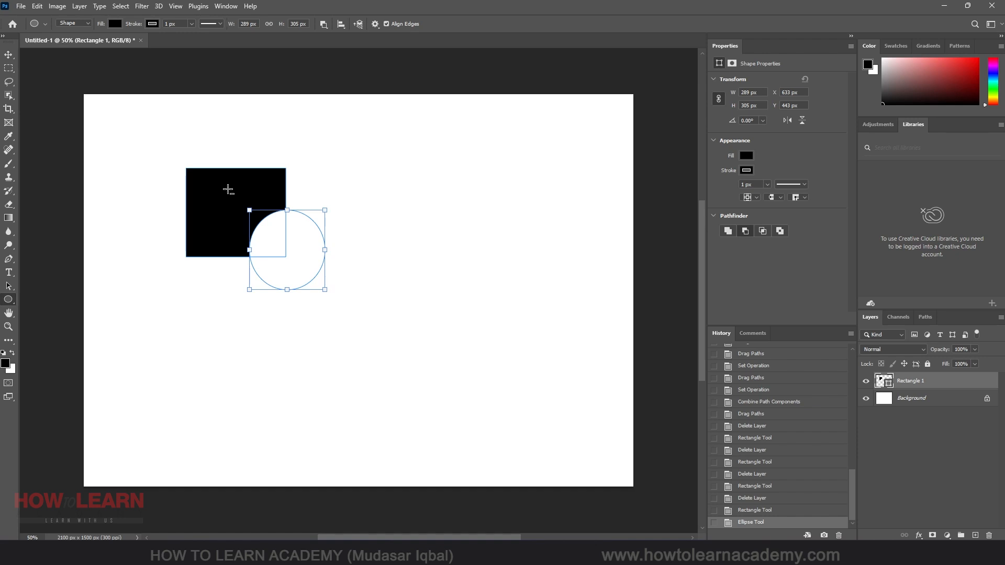
{"action": "left_click", "coordinate": [9, 55]}
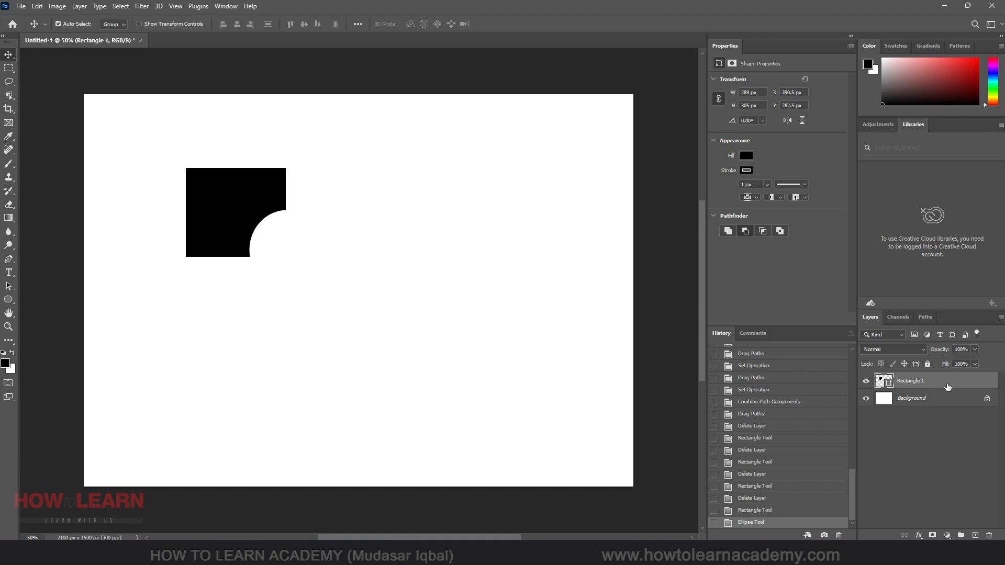
- Delete the Rectangle 1 layer and draw a new square about 502 × 502 px with the Rectangle tool
{"action": "key", "text": "Delete"}
{"action": "left_click_drag", "start_coordinate": [8, 300], "coordinate": [67, 302]}
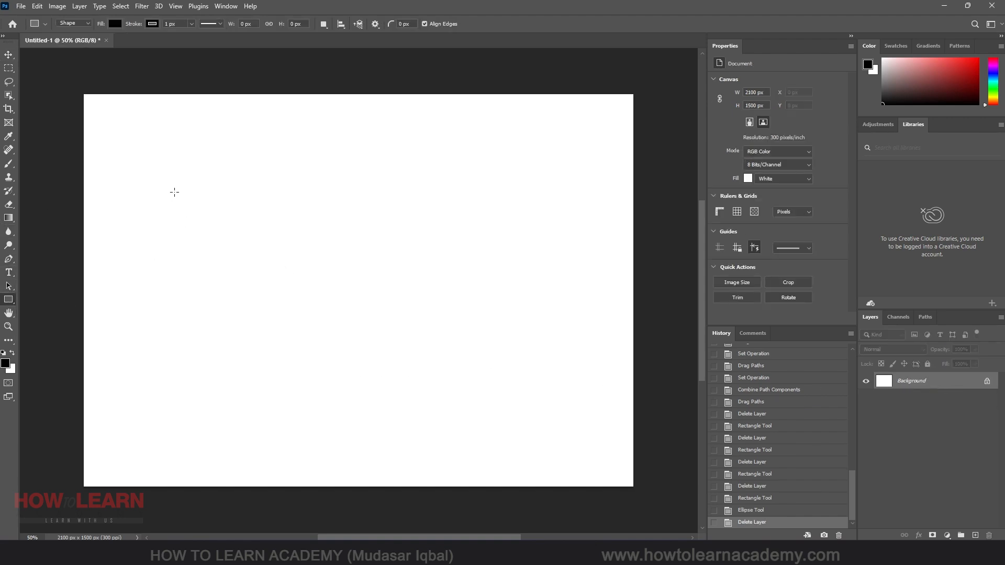
{"action": "left_click_drag", "start_coordinate": [180, 192], "coordinate": [324, 325]}
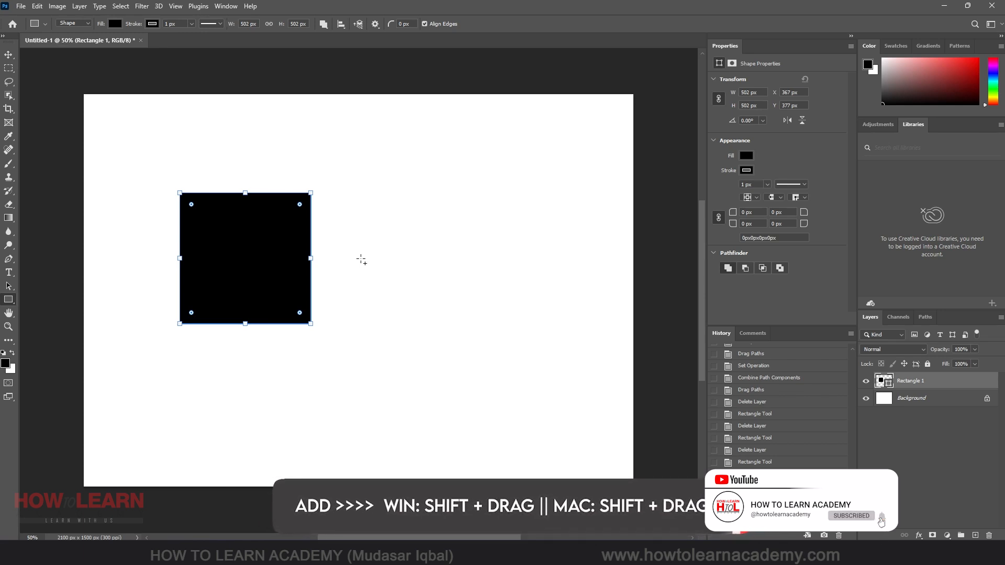
- Add to the same layer a square about 318 px wide at the large square's lower-right corner and a pentagon about 188 × 179 px at its upper-right corner
{"action": "left_click_drag", "start_coordinate": [346, 270], "coordinate": [227, 352]}
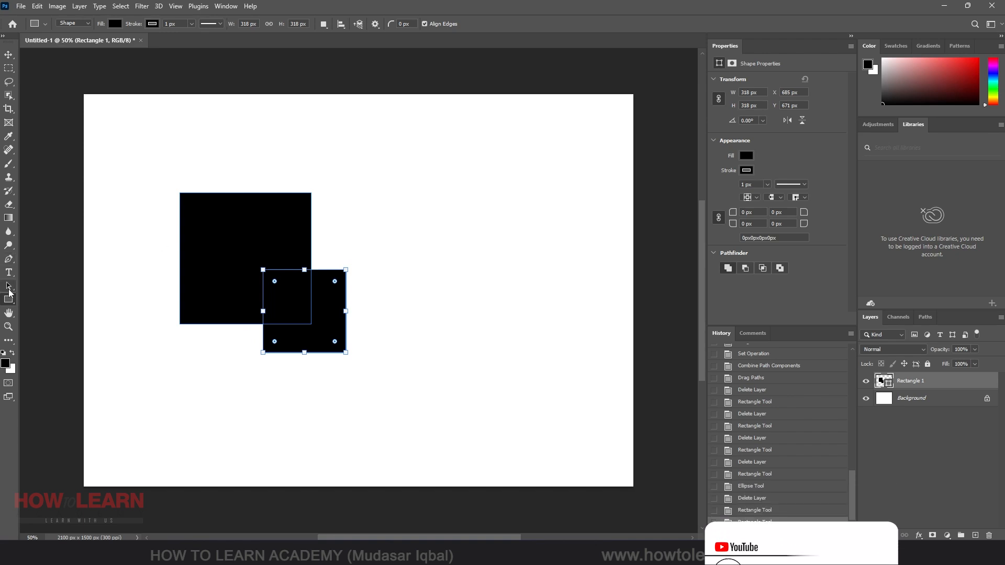
{"action": "right_click", "coordinate": [8, 303]}
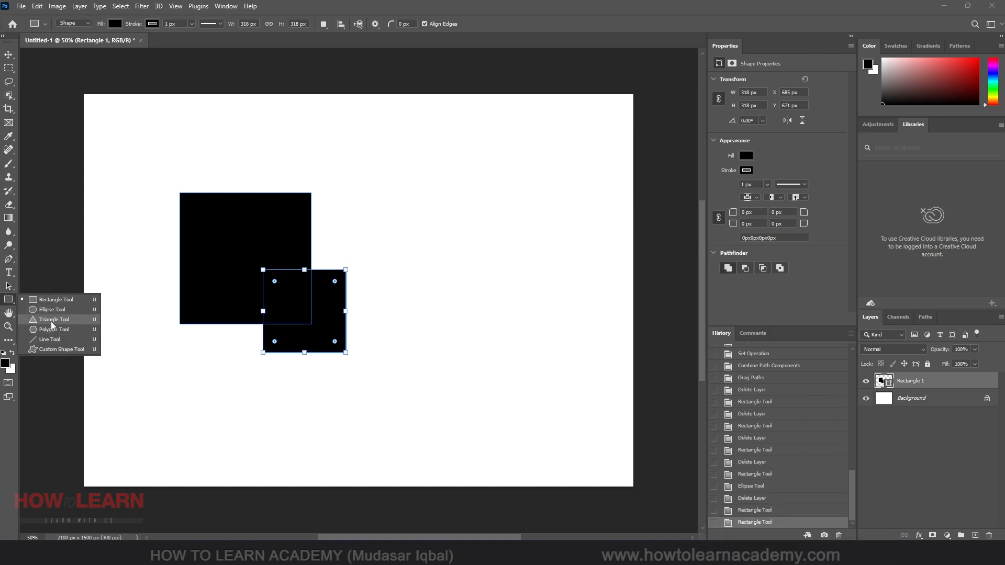
{"action": "left_click", "coordinate": [53, 329]}
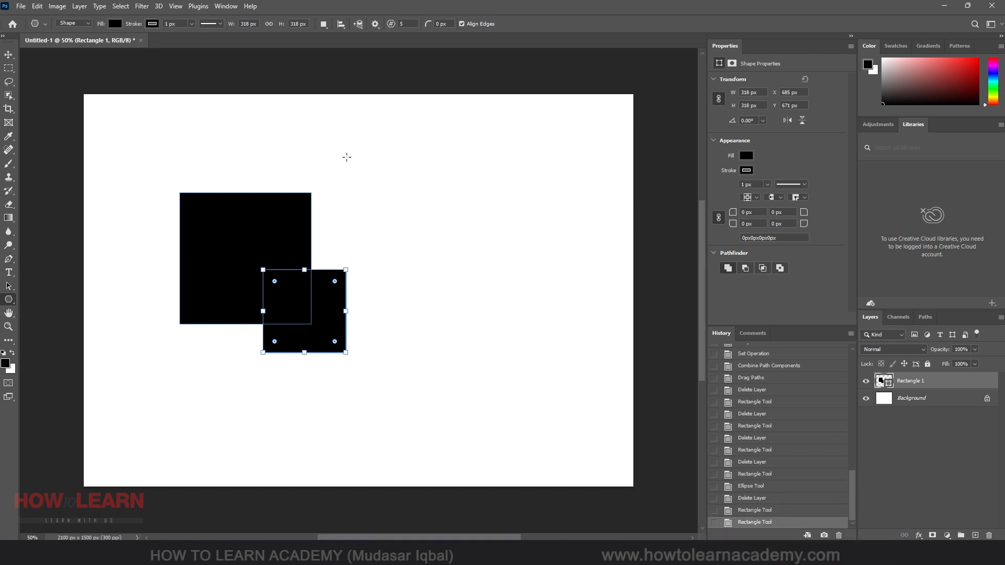
{"action": "left_click_drag", "start_coordinate": [337, 174], "coordinate": [258, 224]}
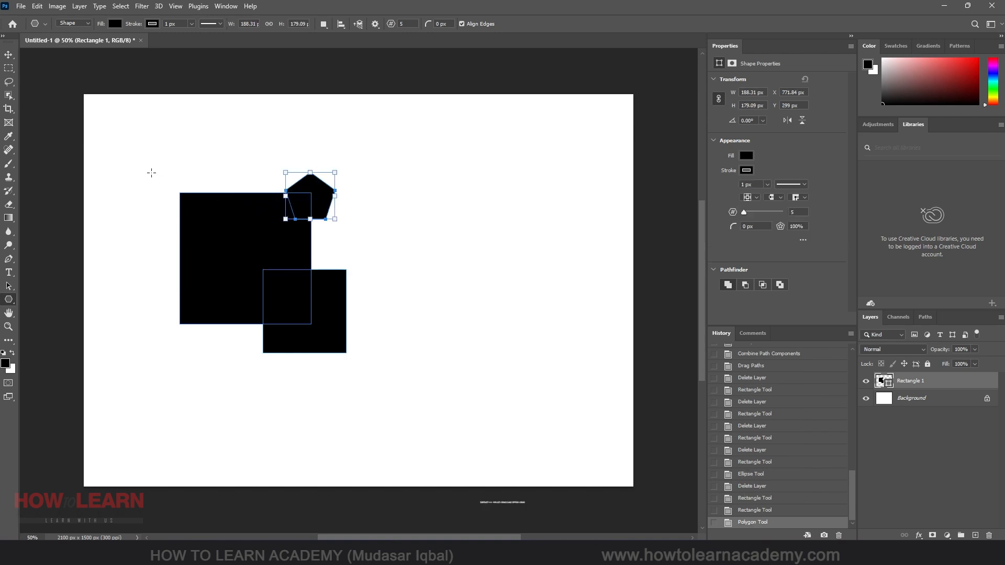
- Subtract a pentagon about 462 × 442 px at the large square's upper-left corner and intersect the shapes with another pentagon across its left edge
{"action": "left_click_drag", "start_coordinate": [152, 171], "coordinate": [211, 229]}
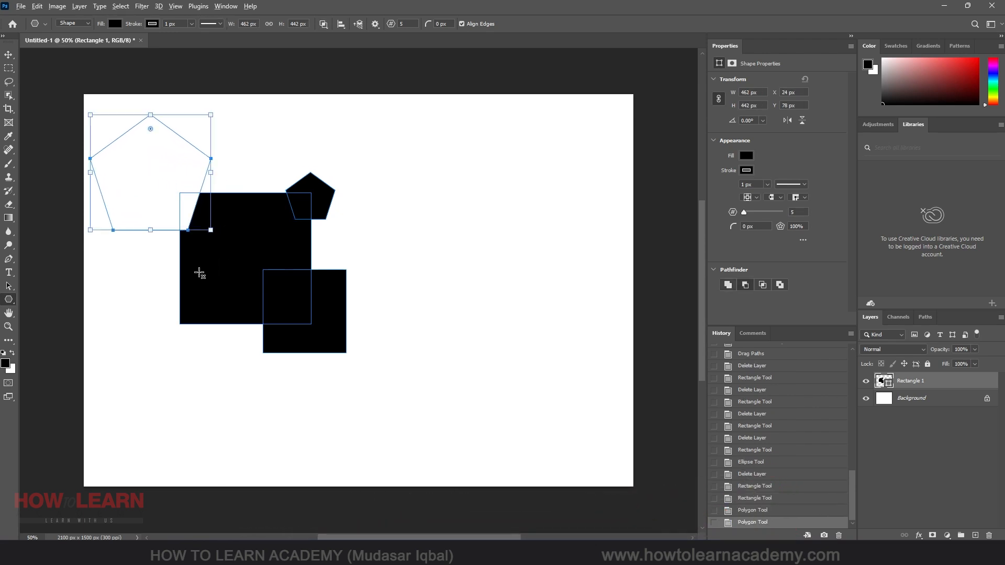
{"action": "left_click_drag", "start_coordinate": [174, 282], "coordinate": [218, 330]}
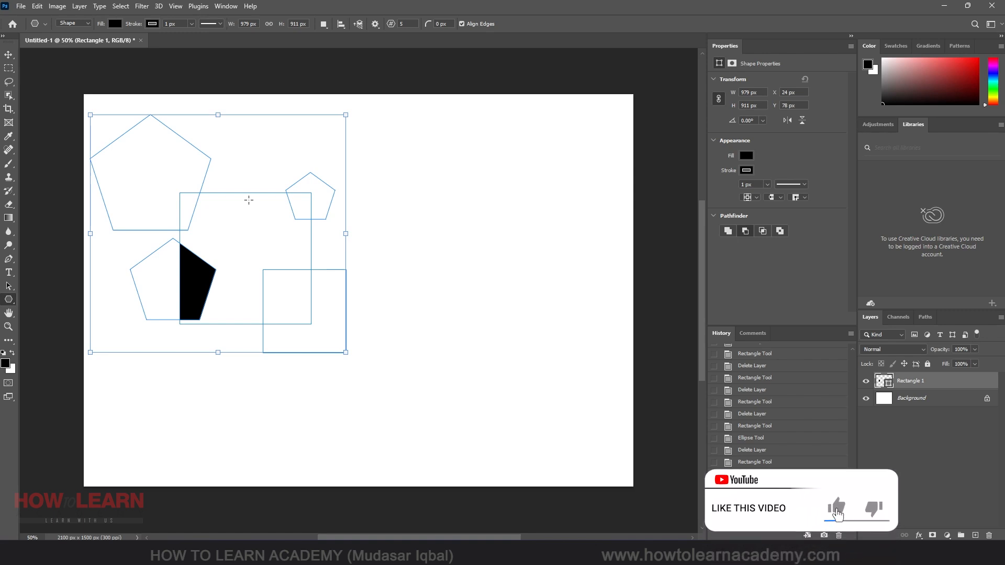
{"action": "left_click", "coordinate": [6, 53]}
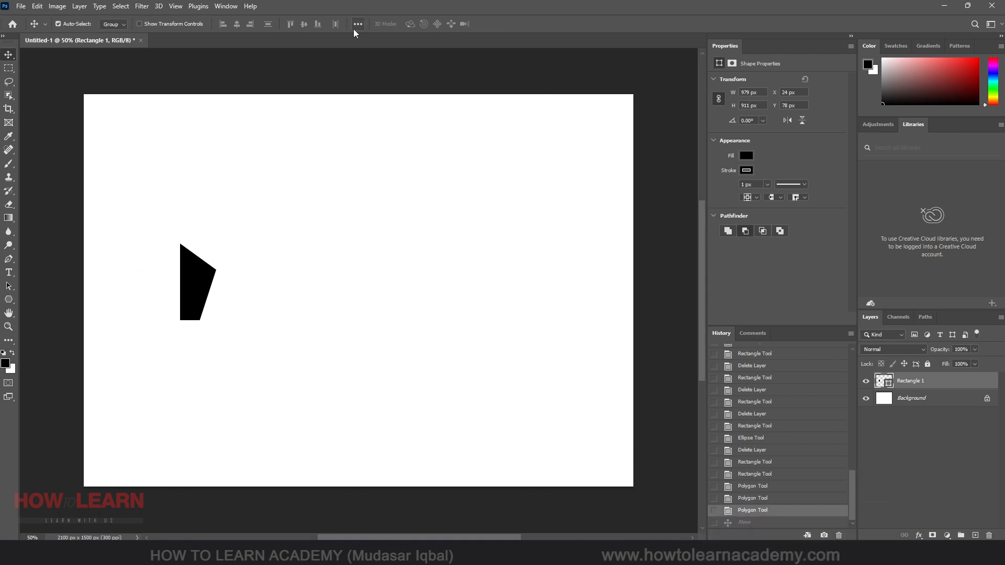
- Examine the path operations available for the Rectangle 1 layer's shapes with the Polygon tool active
{"action": "key", "text": "u"}
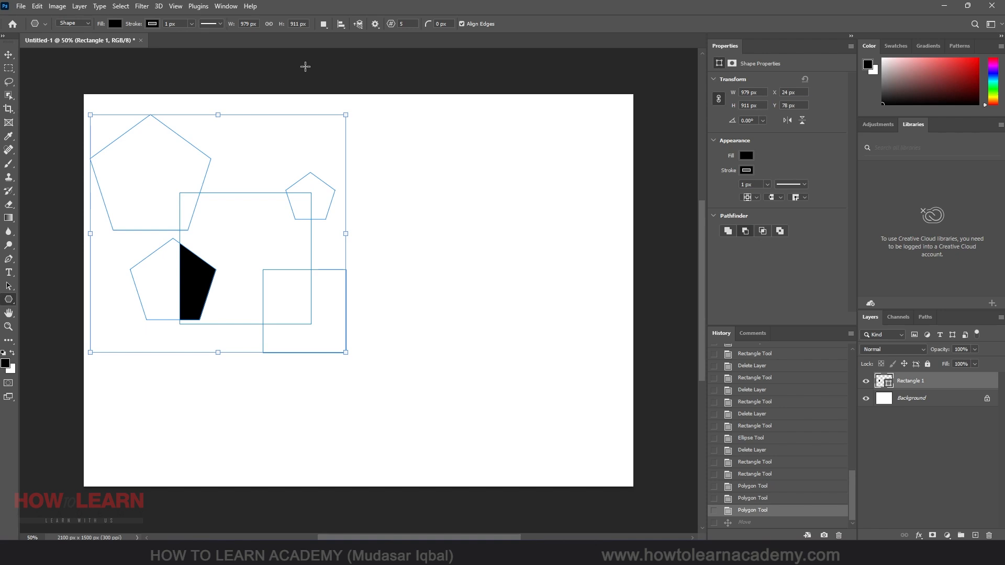
{"action": "left_click", "coordinate": [323, 24]}
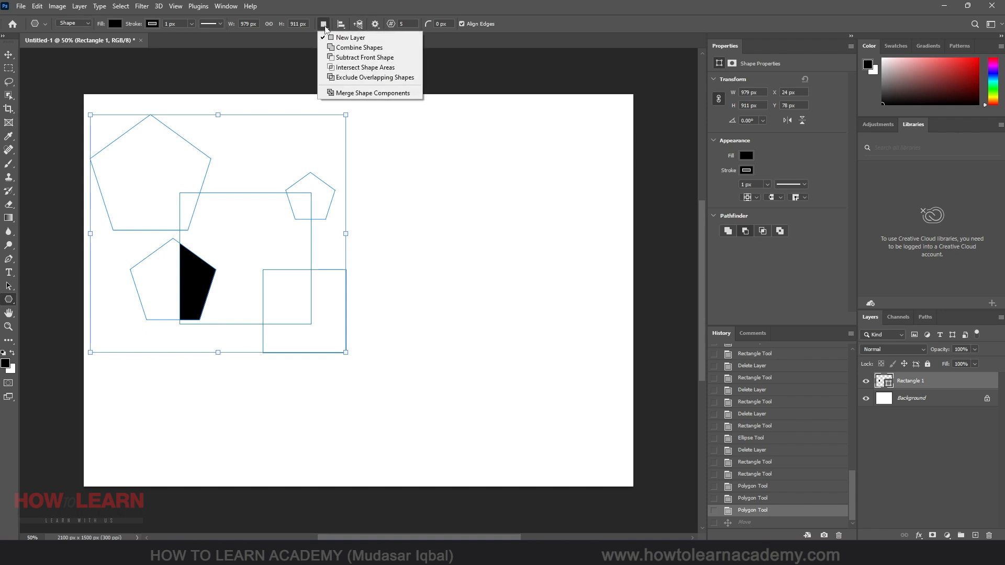
{"action": "left_click", "coordinate": [584, 12]}
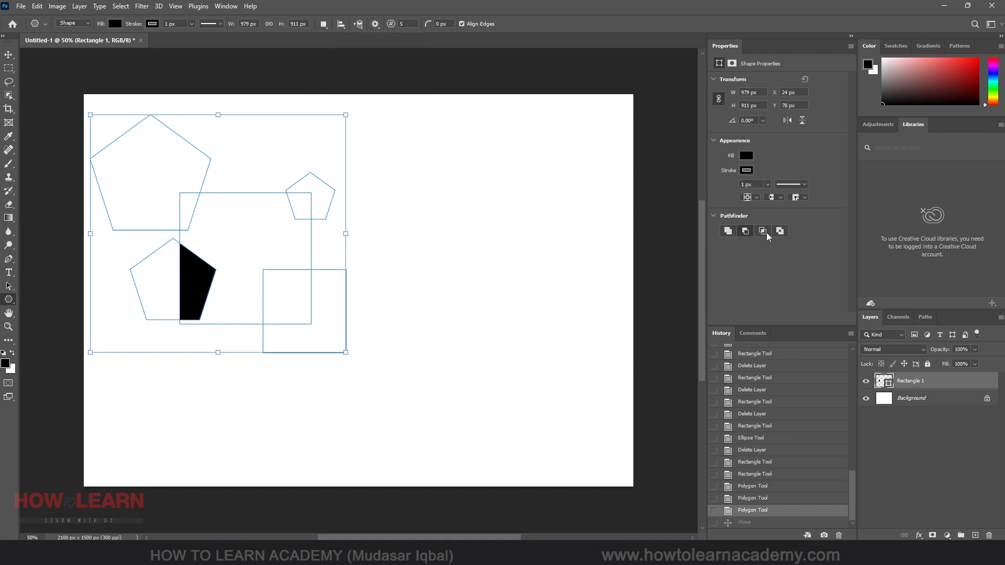
{"action": "left_click", "coordinate": [324, 25]}
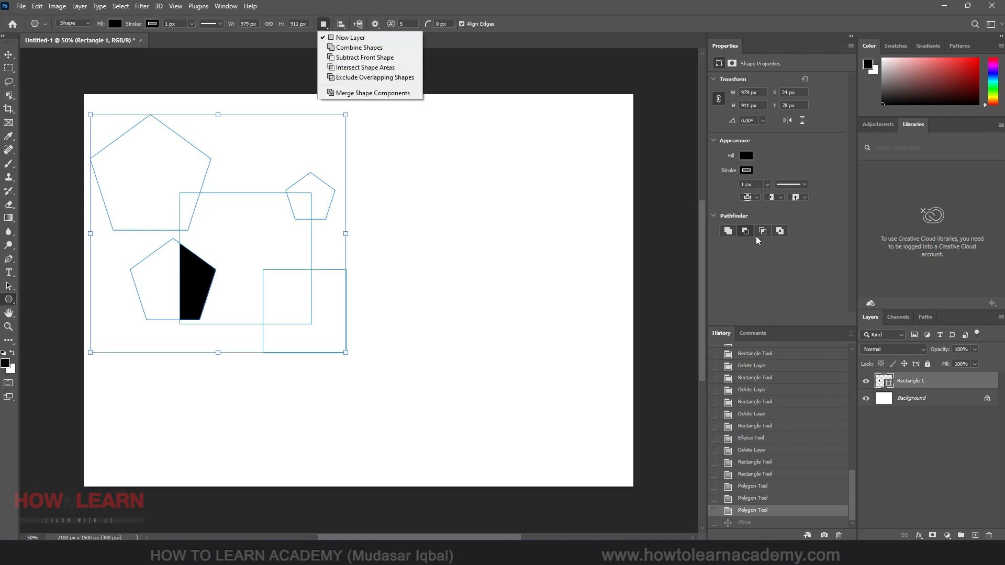